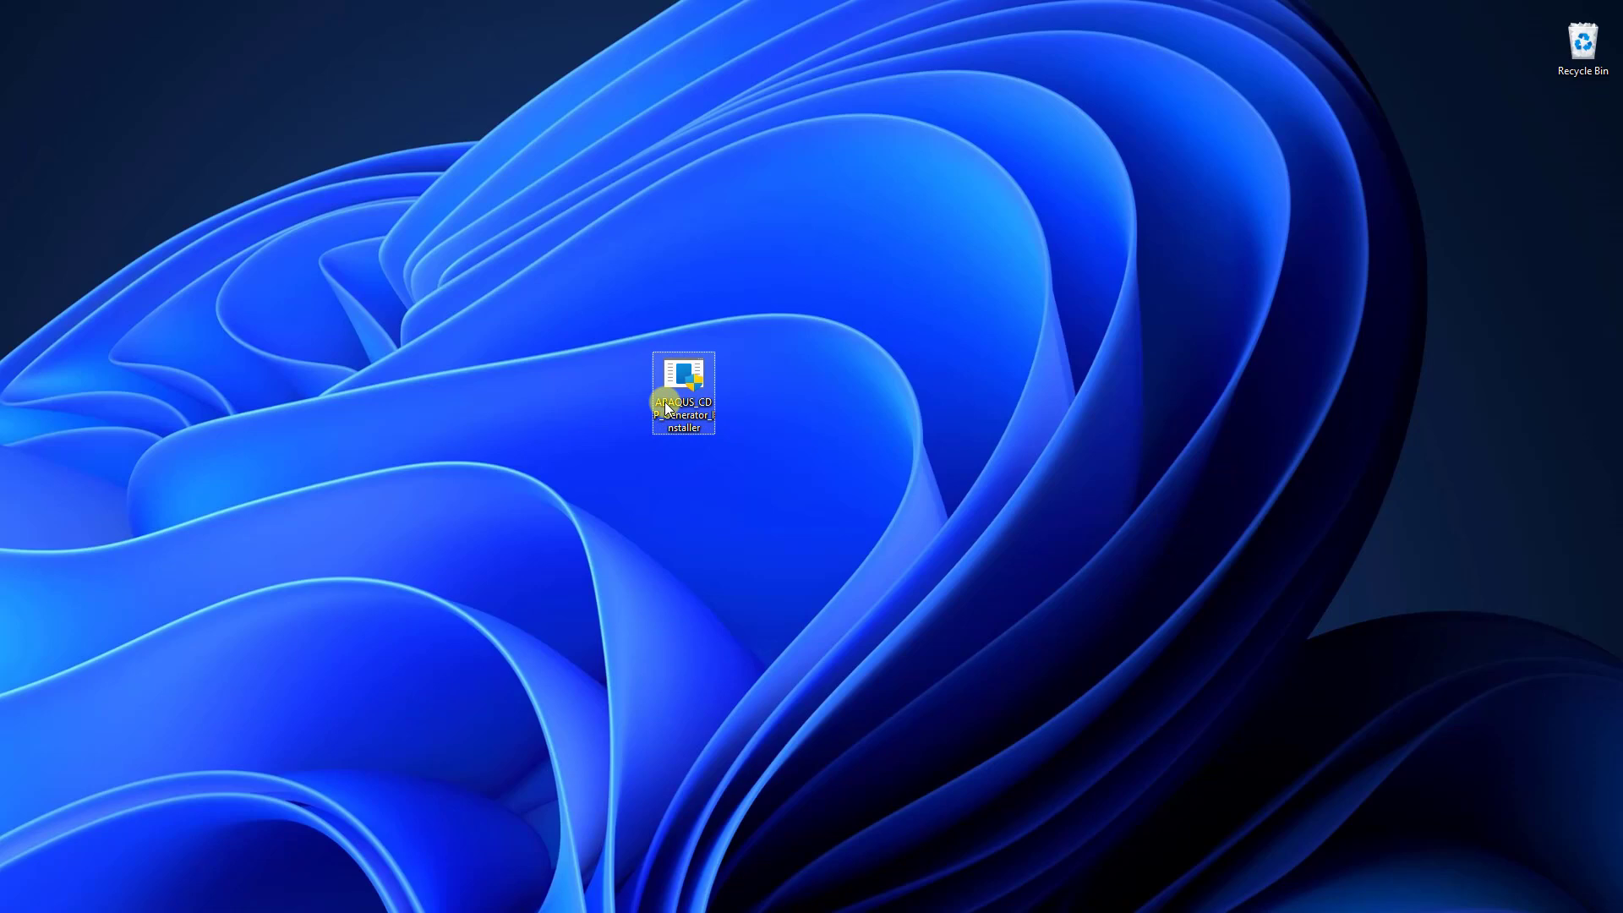
# Step: Install ABAQUS CDP Generator into Program Files with the desktop shortcut option enabled
pyautogui.click(697, 434)
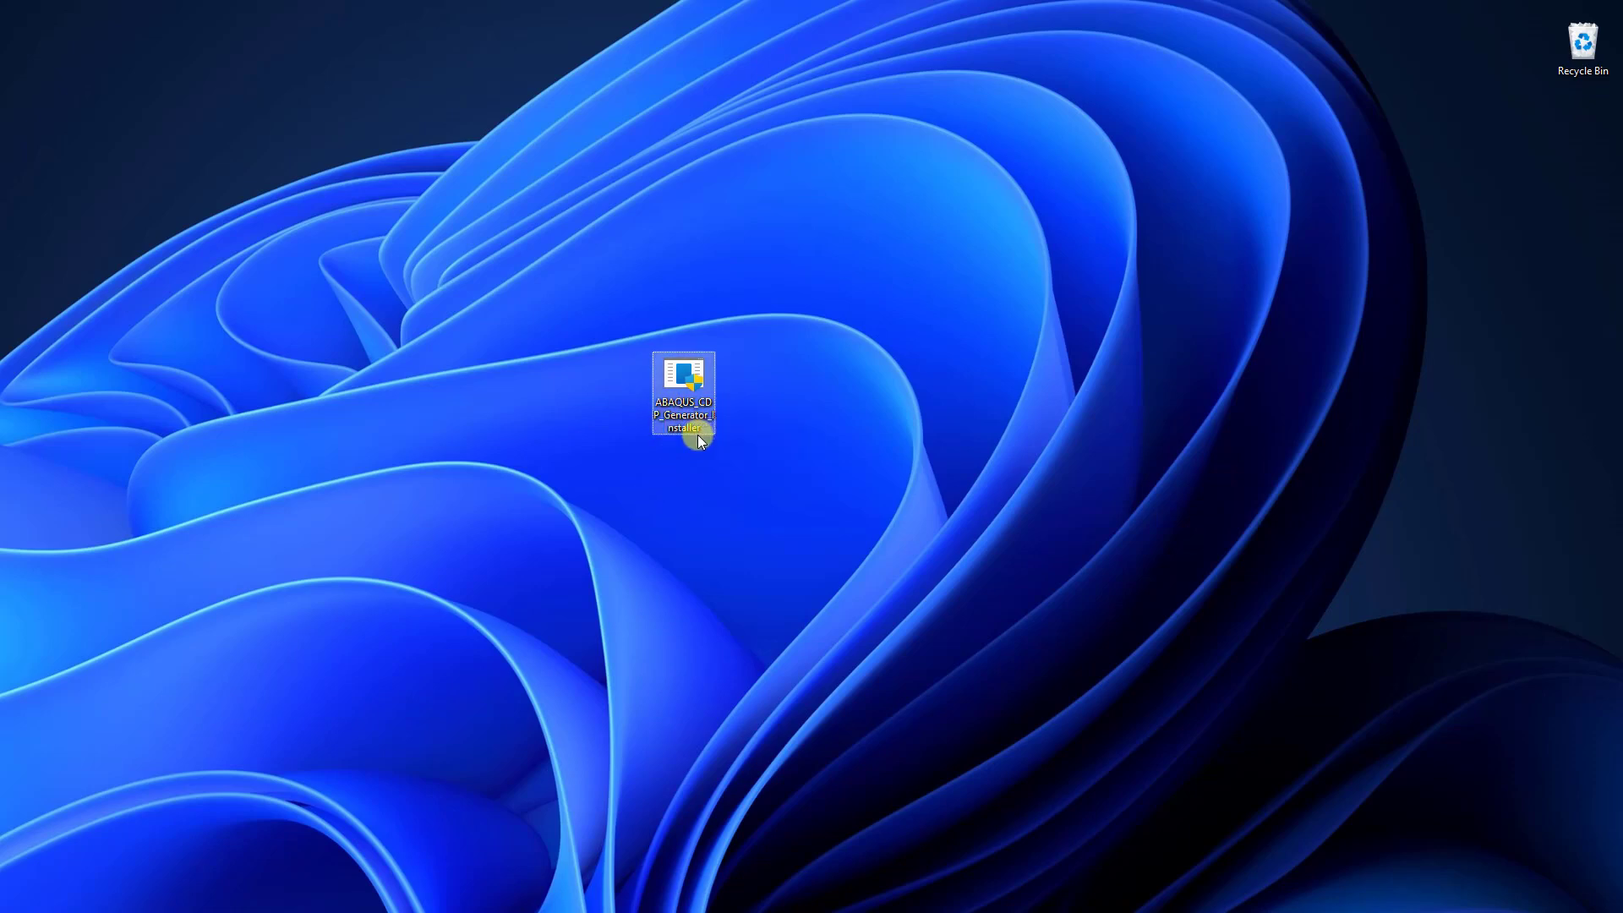
pyautogui.doubleClick(692, 378)
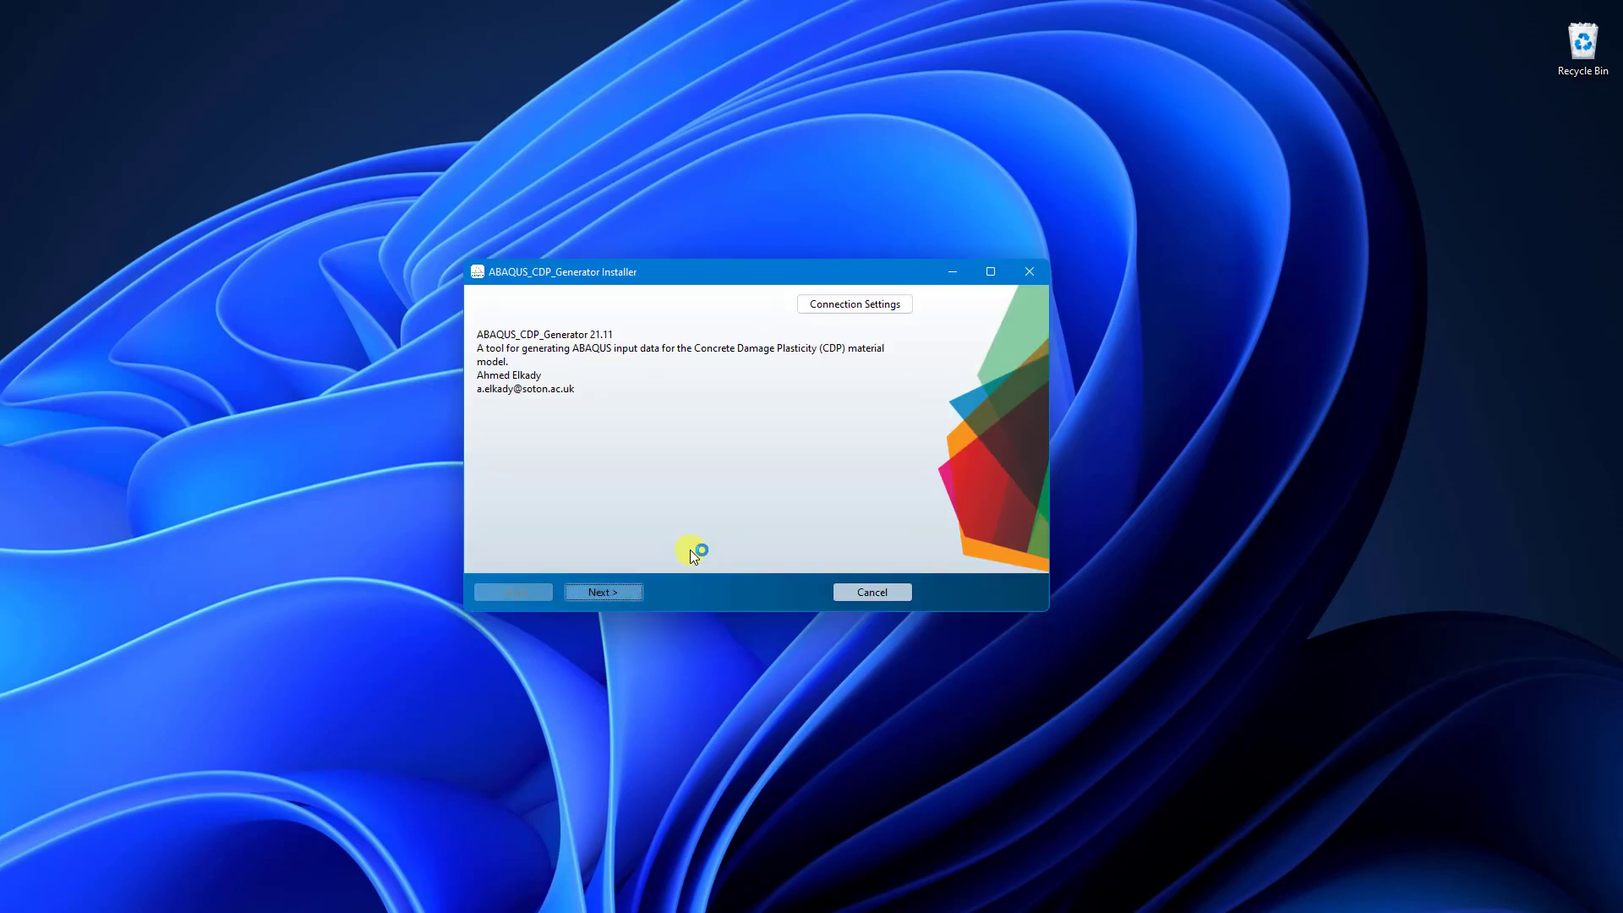
pyautogui.click(615, 592)
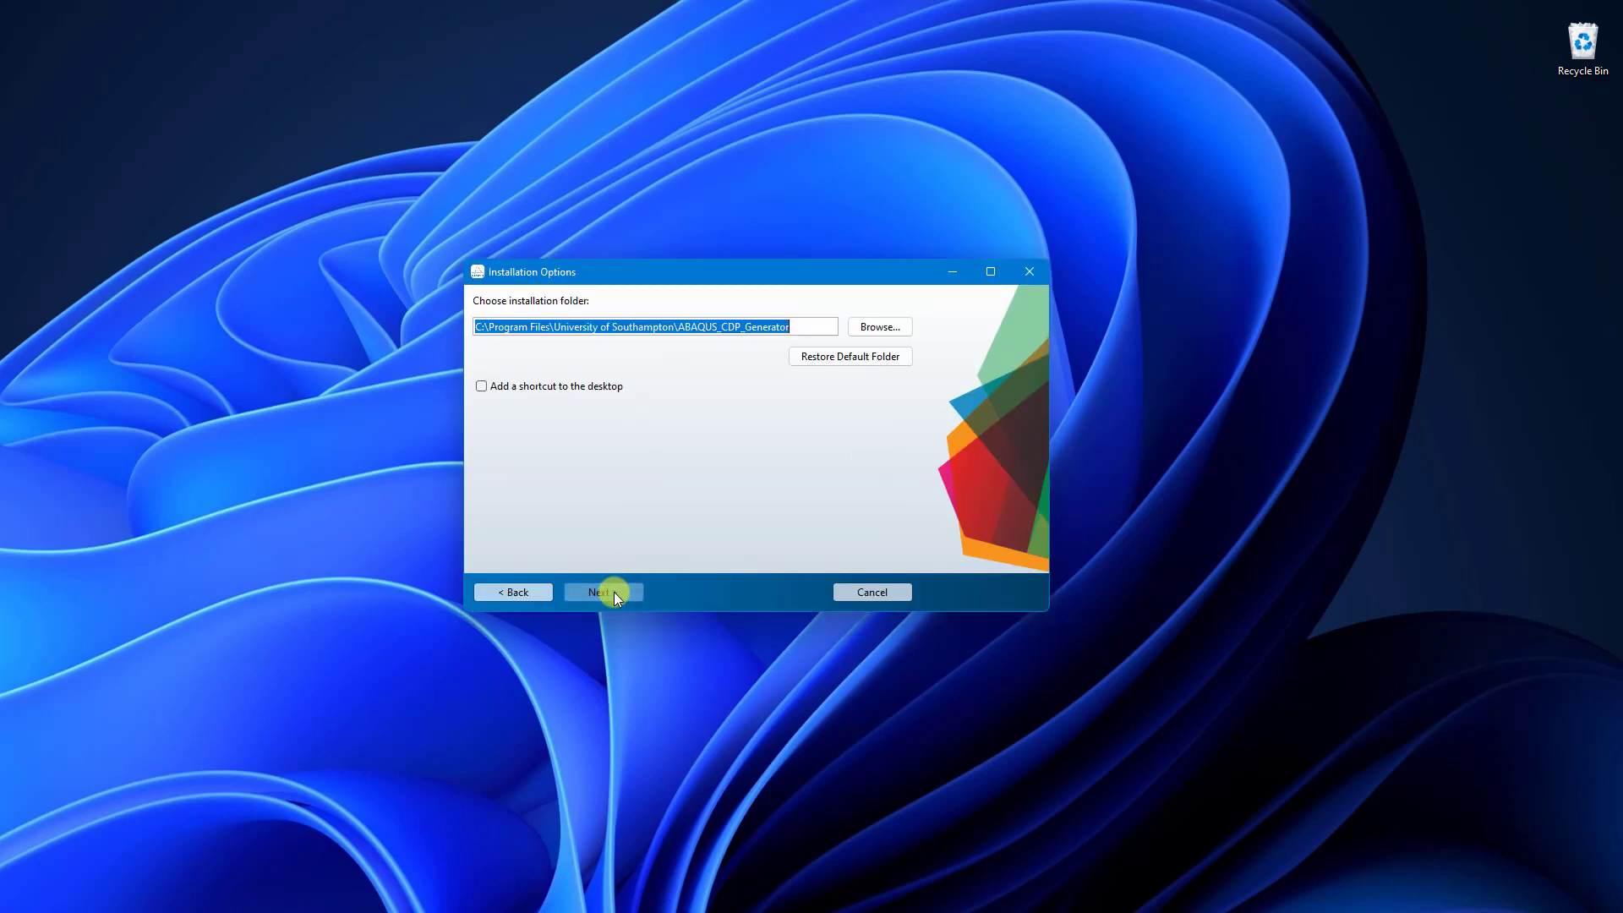
pyautogui.click(530, 388)
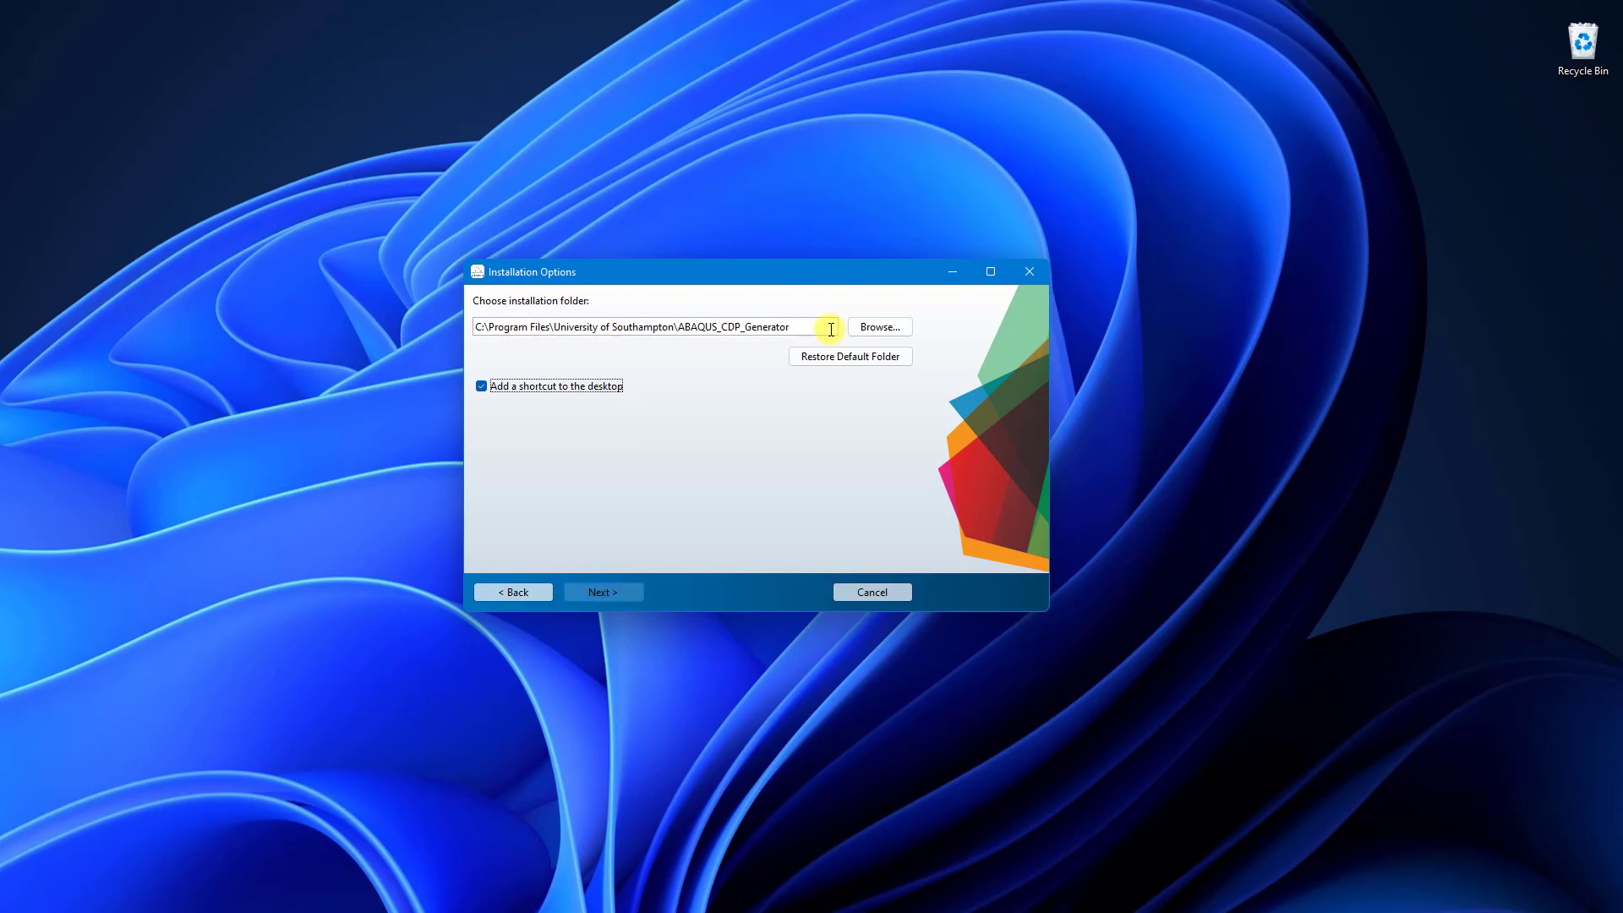
pyautogui.click(618, 592)
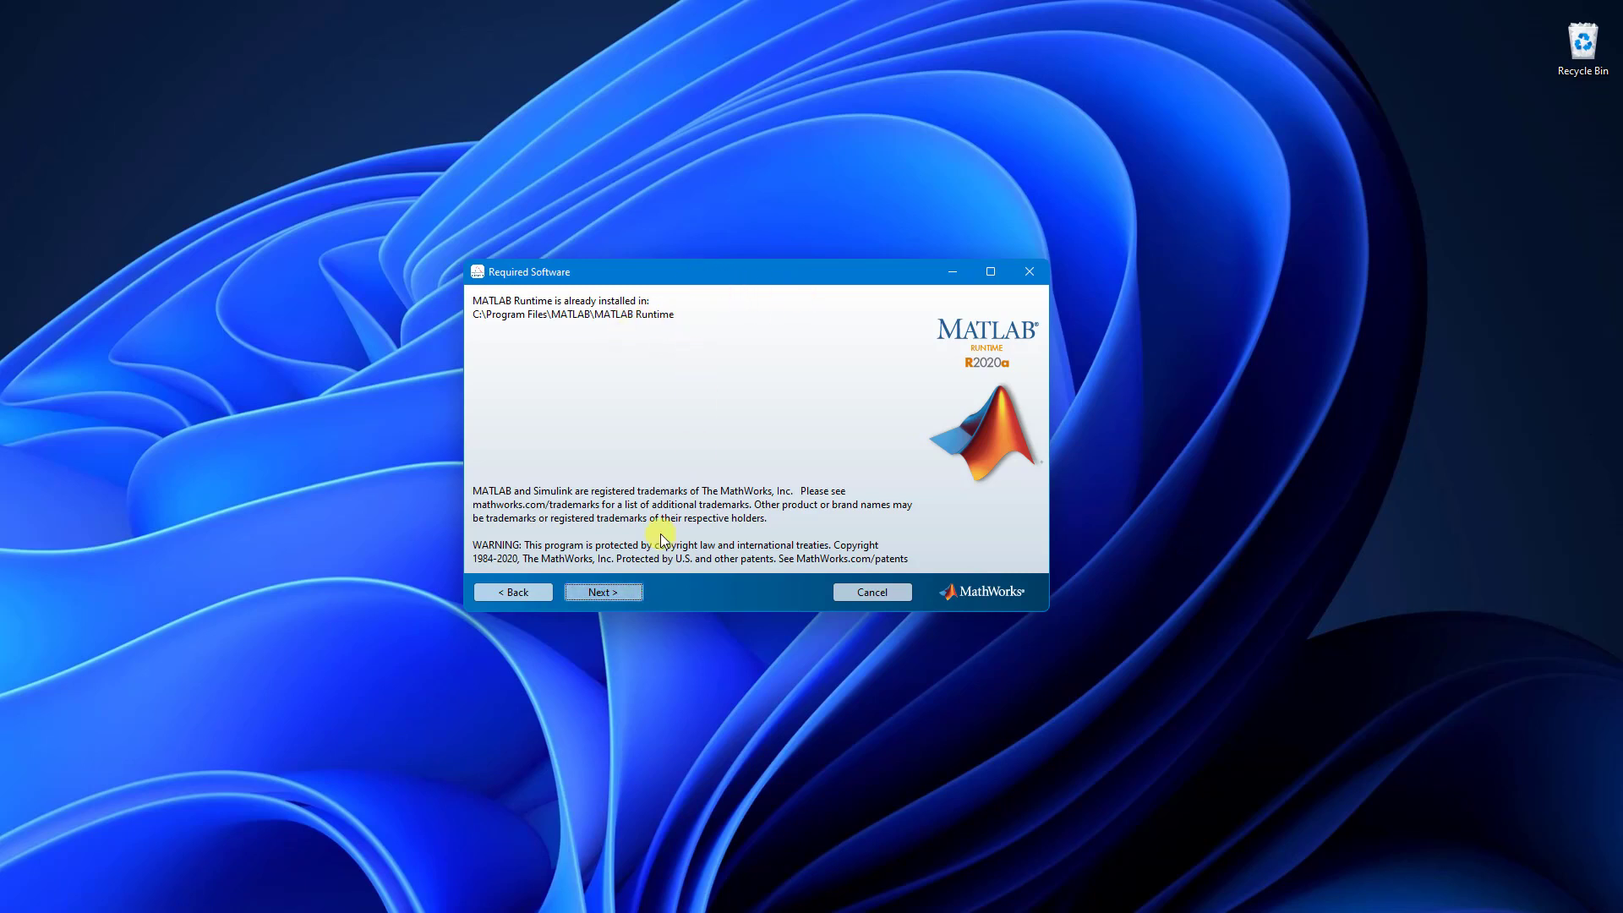
pyautogui.click(610, 592)
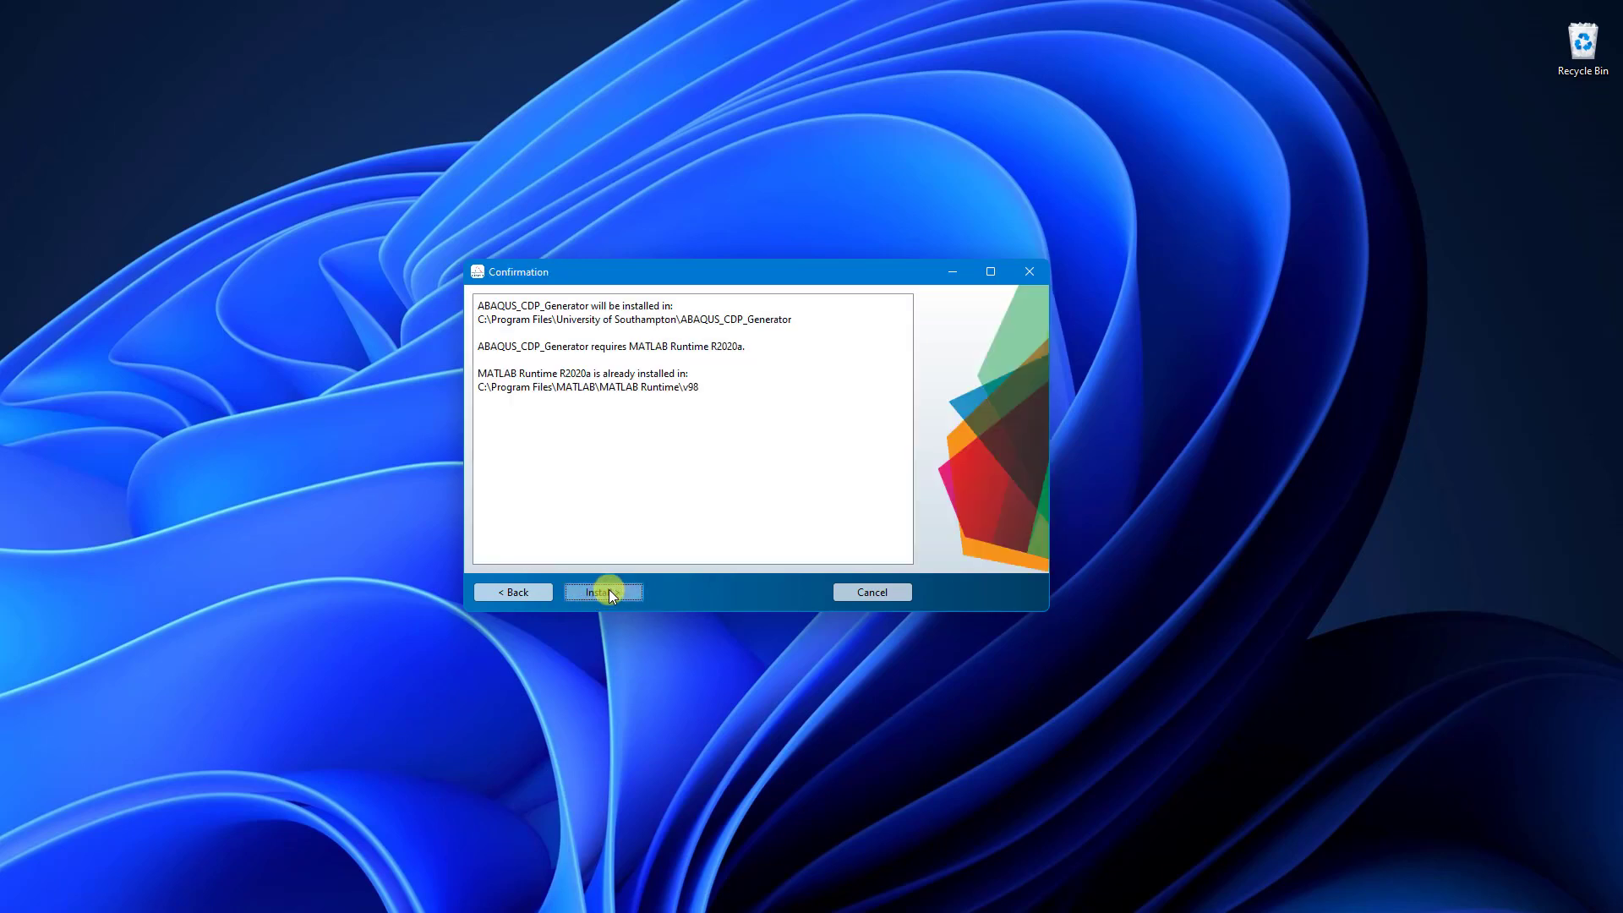
pyautogui.click(614, 594)
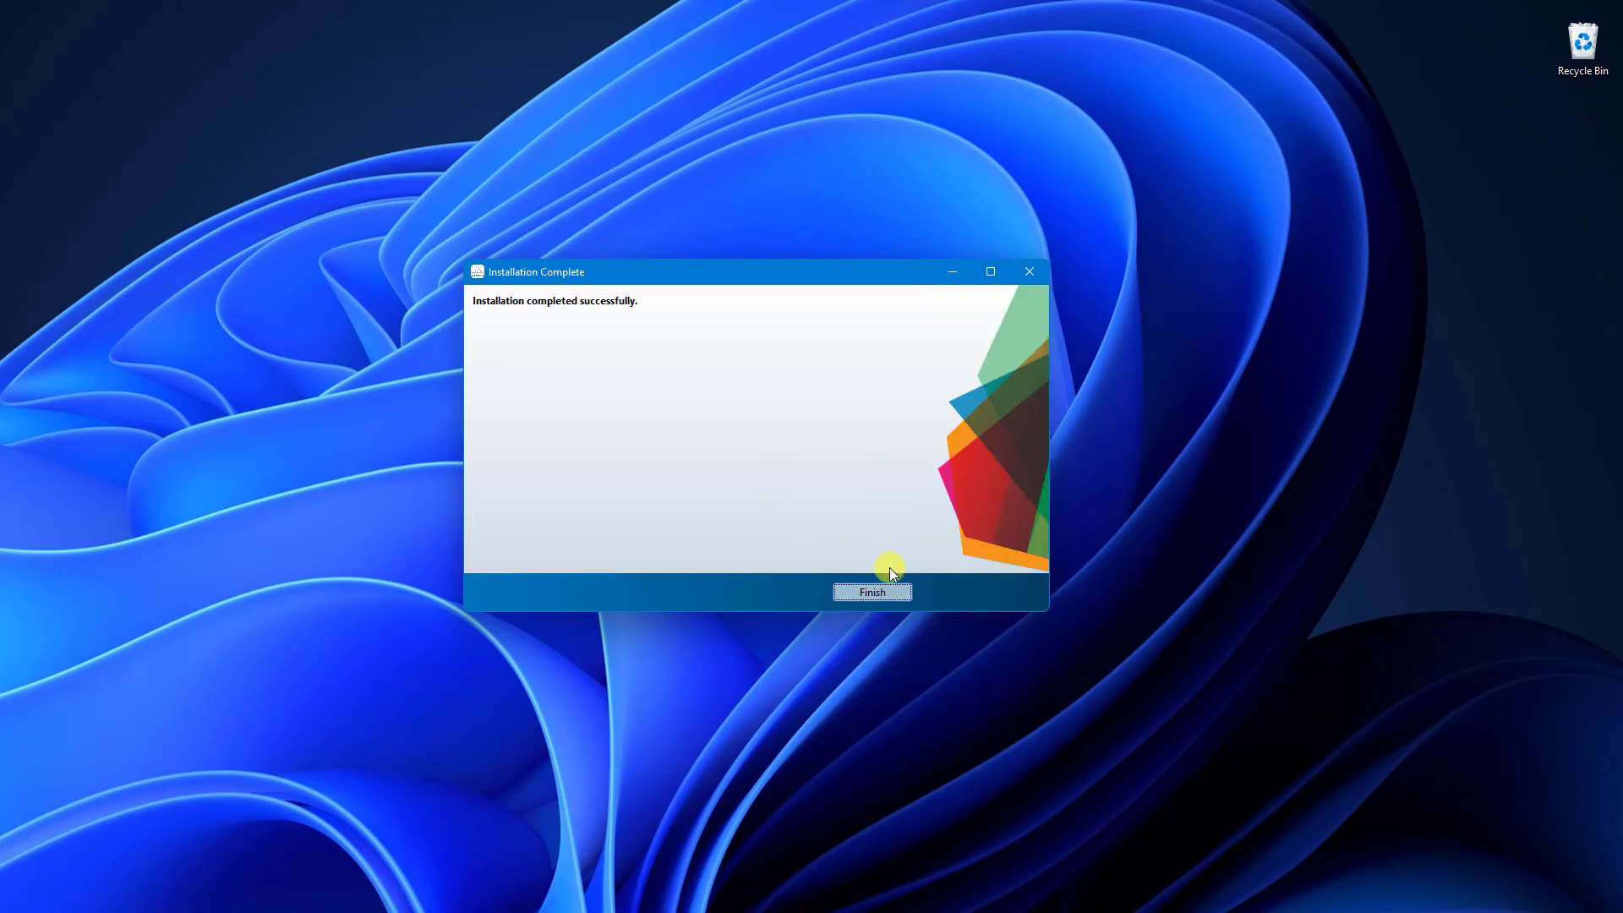
# Step: Close the completed ABAQUS CDP Generator installer
pyautogui.click(893, 594)
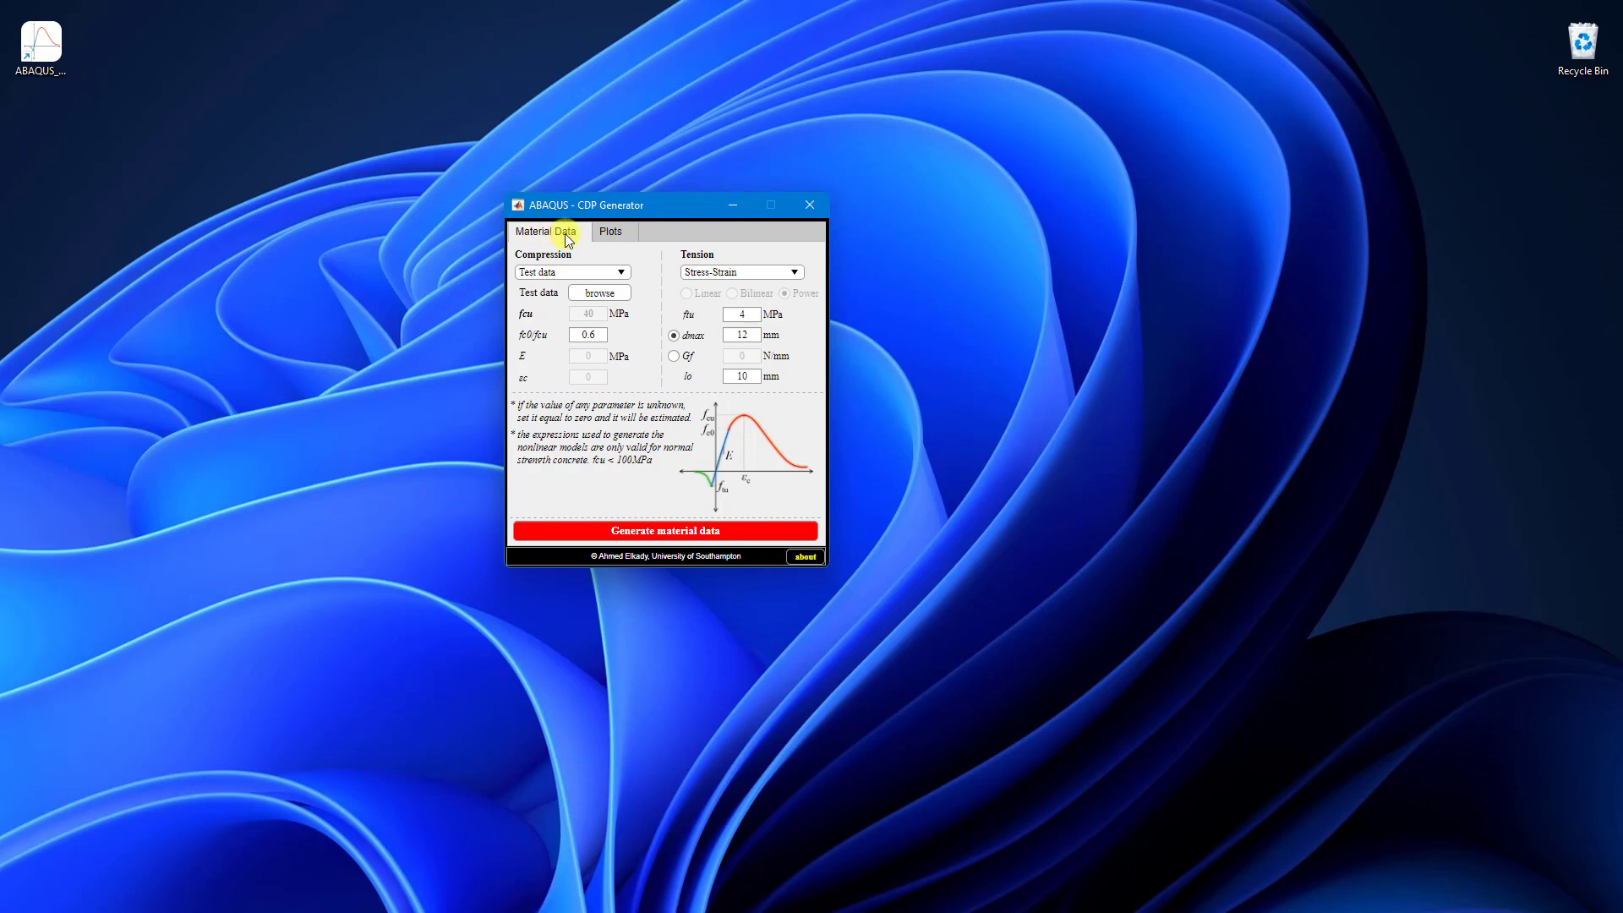
# Step: Check the empty Plots page, then bring up the Compression model list on Material Data
pyautogui.click(609, 238)
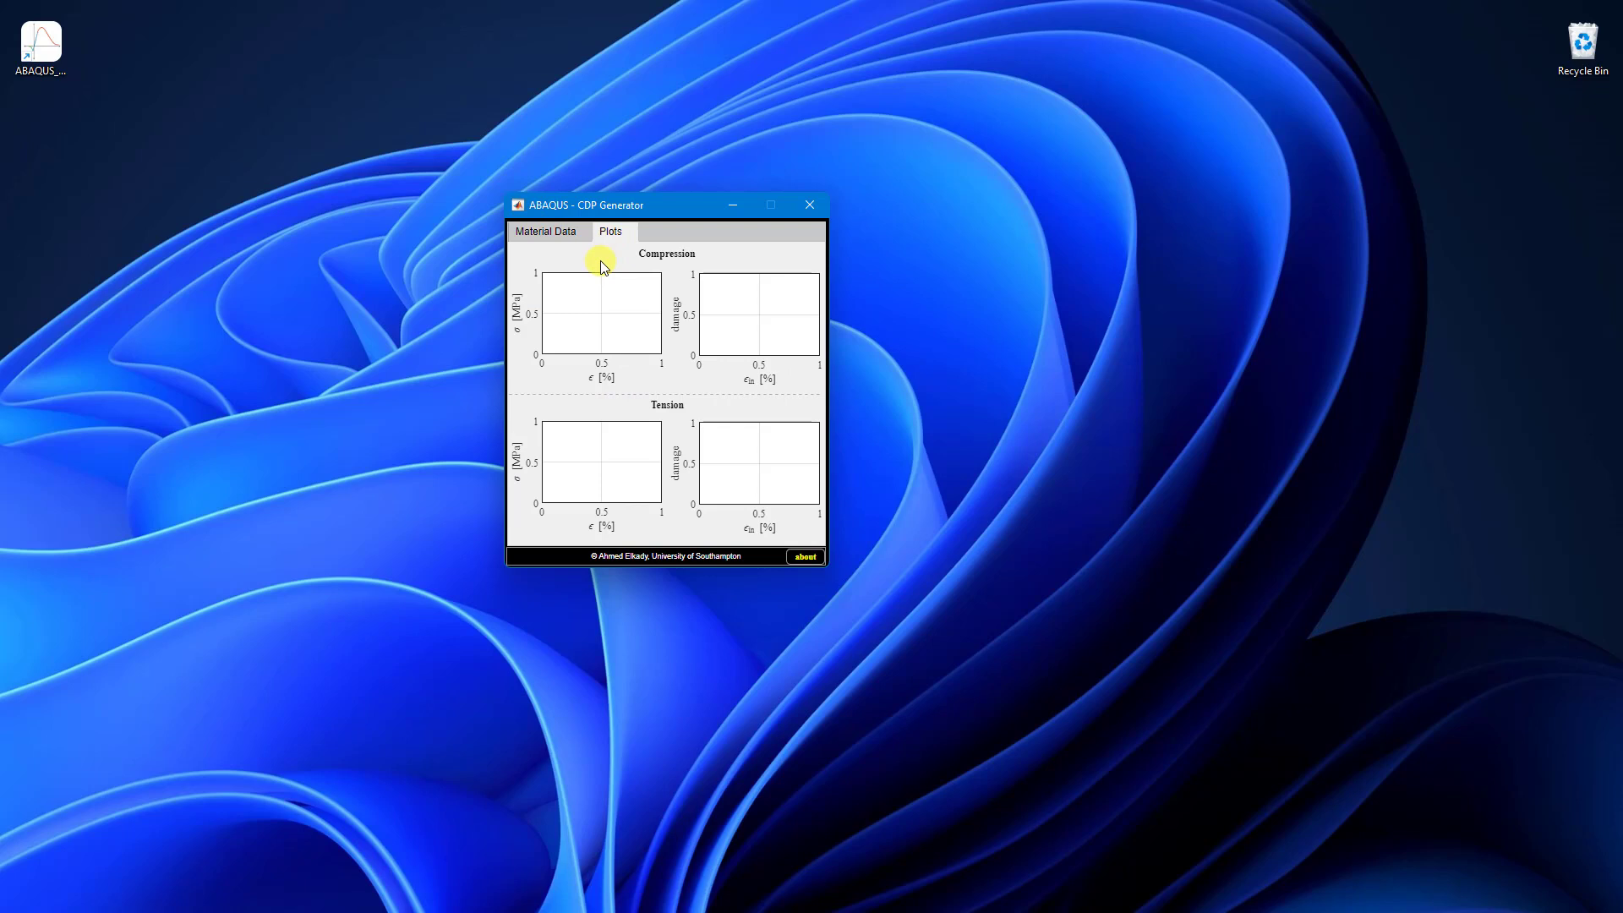
pyautogui.click(560, 242)
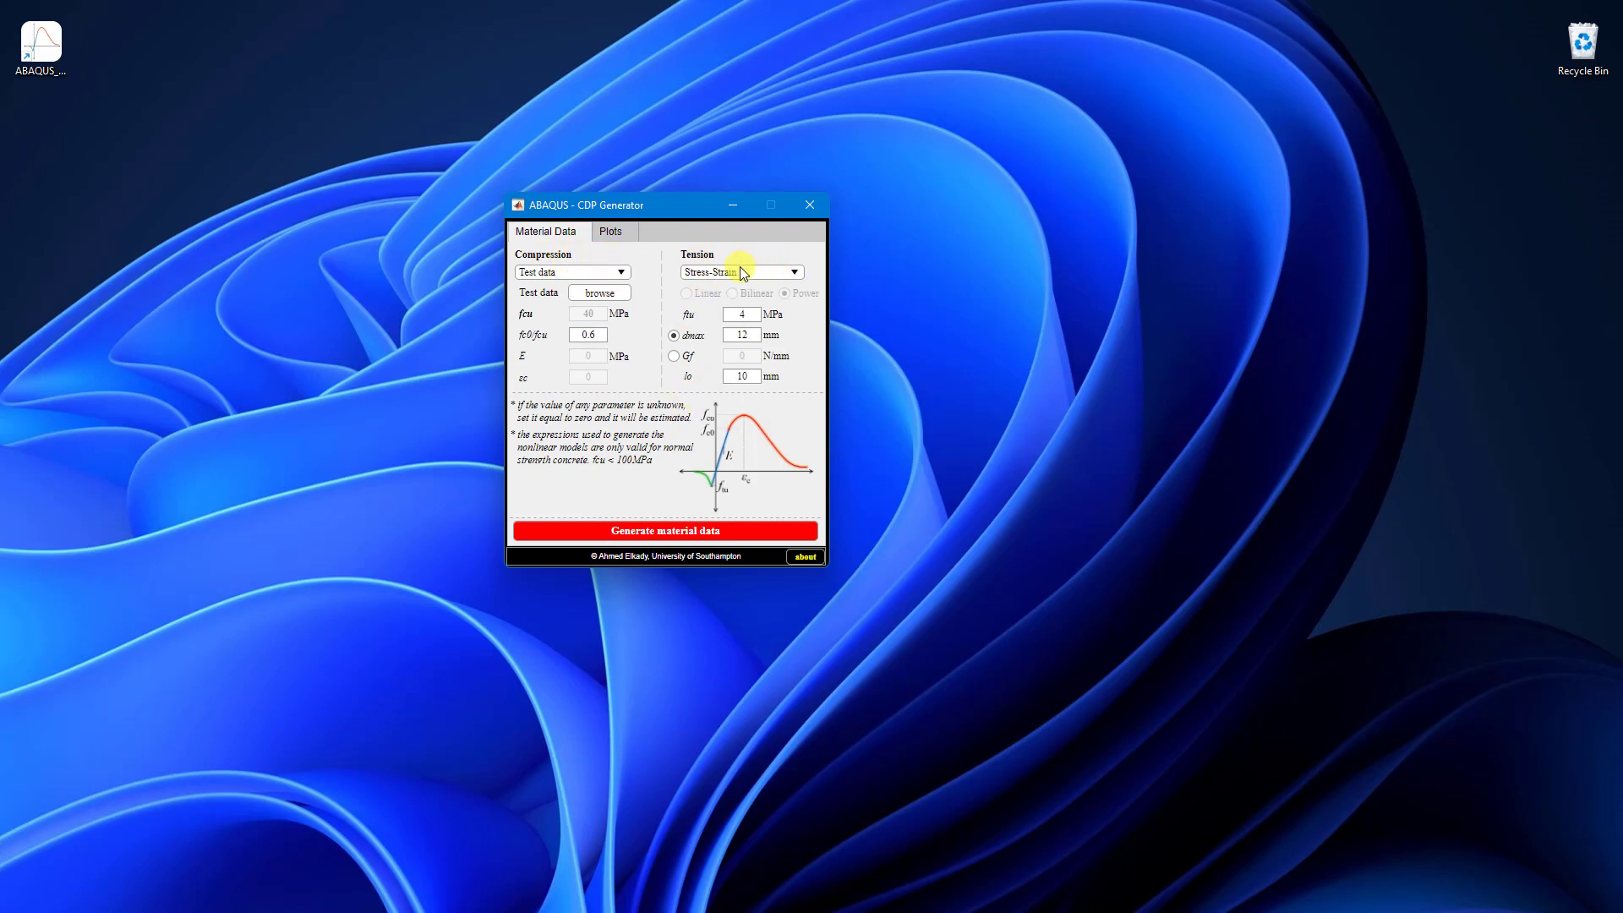
pyautogui.click(615, 271)
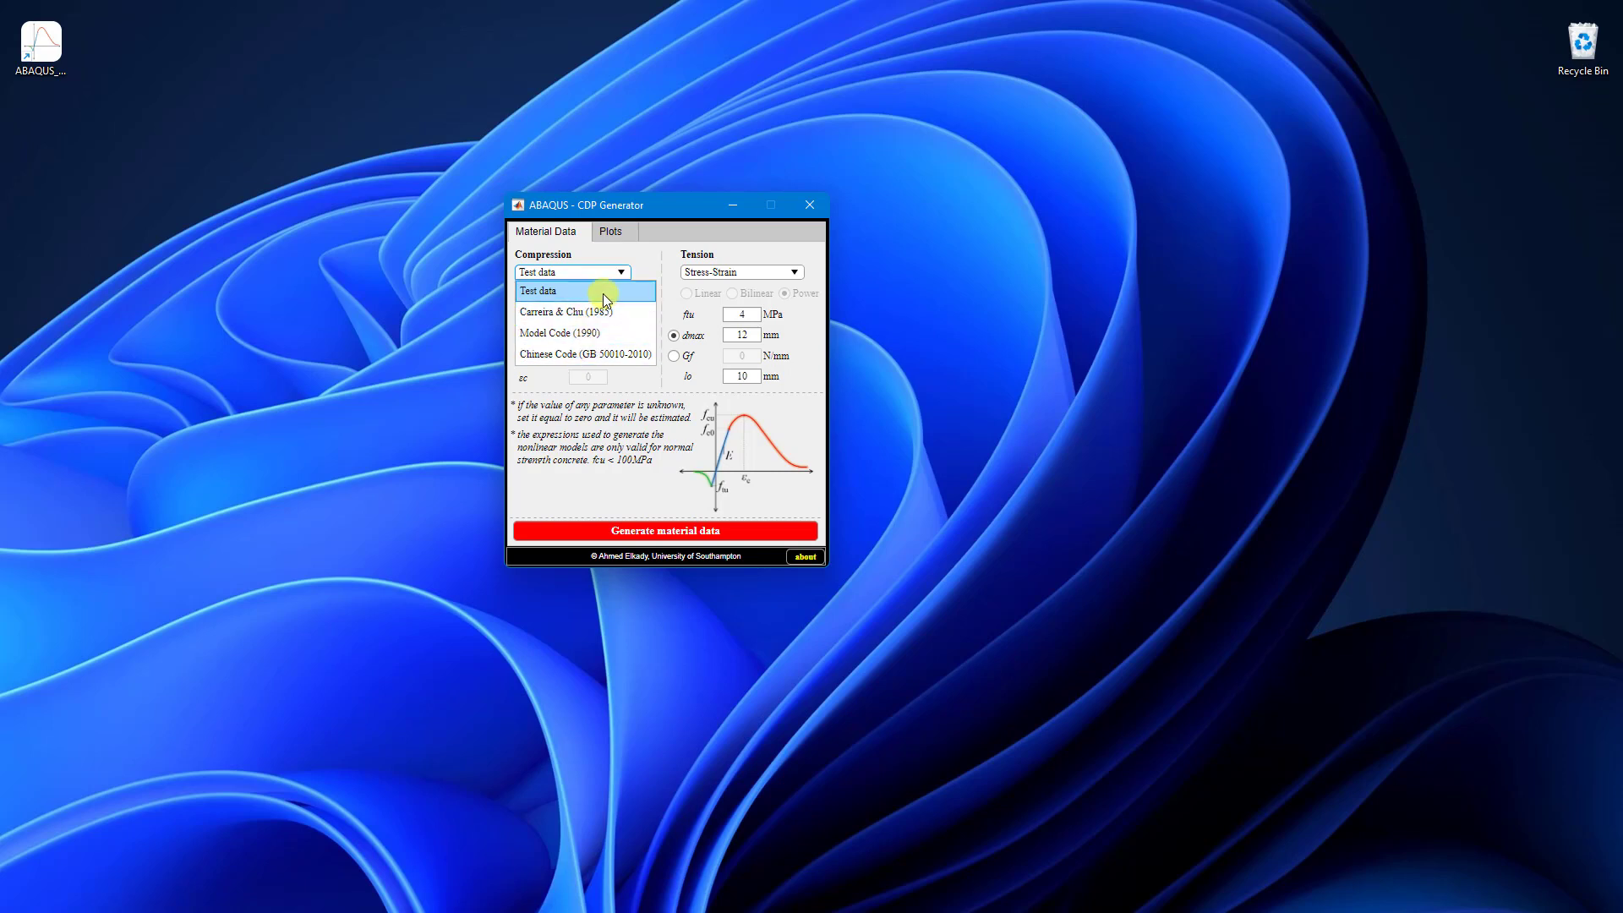
# Step: Use Model Code (1990) compression with fcu 40 MPa, leaving E and εc at 0
pyautogui.click(579, 332)
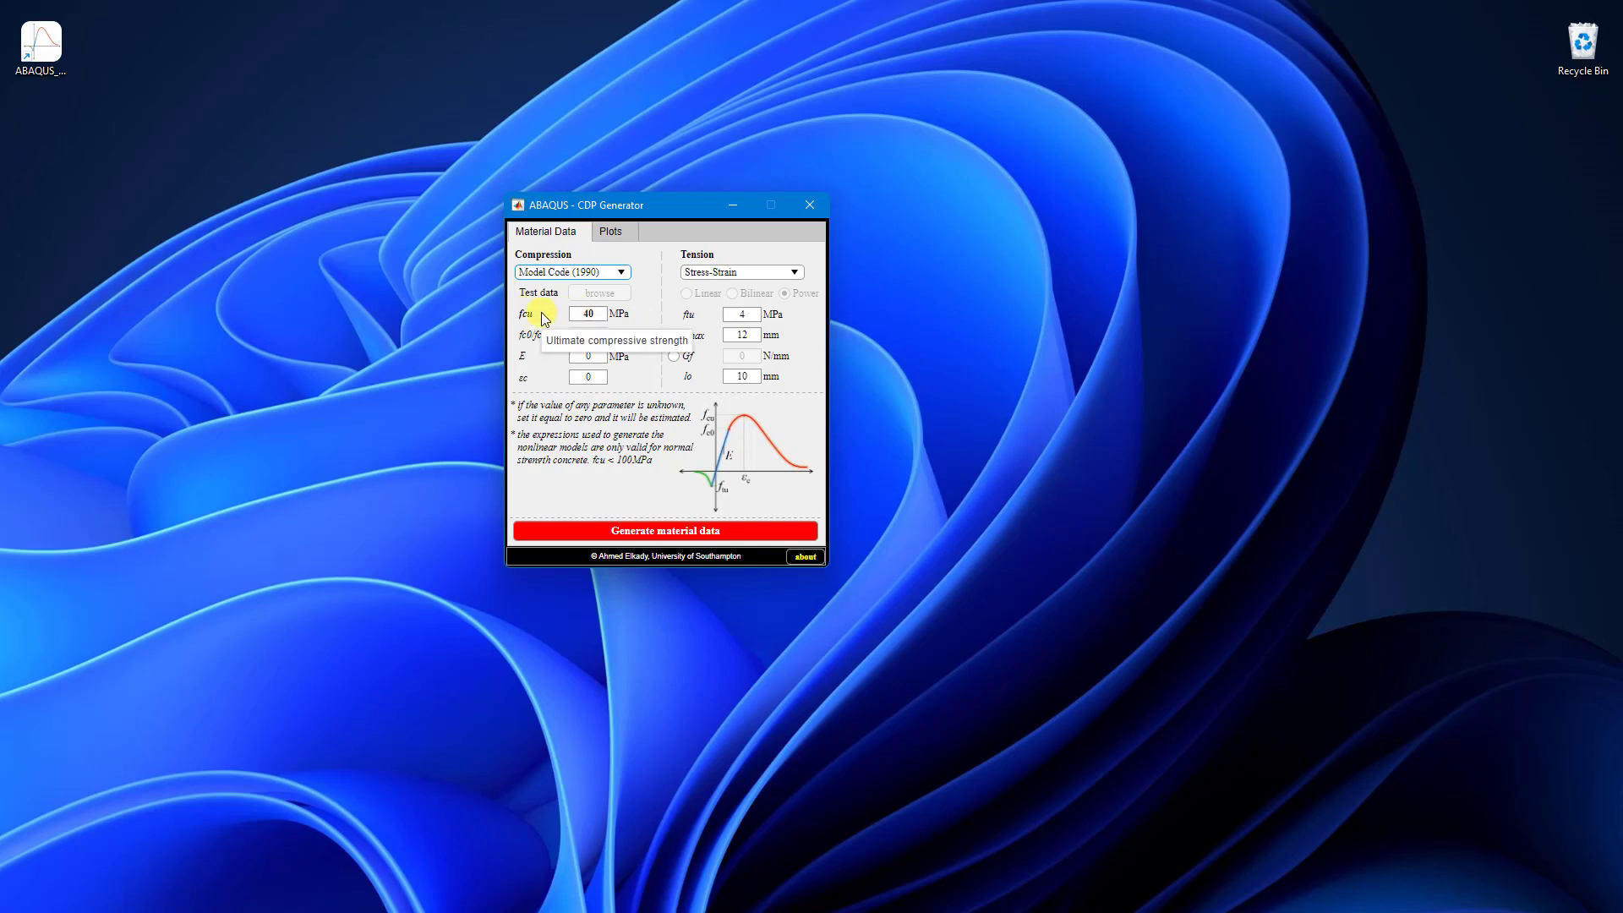
pyautogui.doubleClick(605, 314)
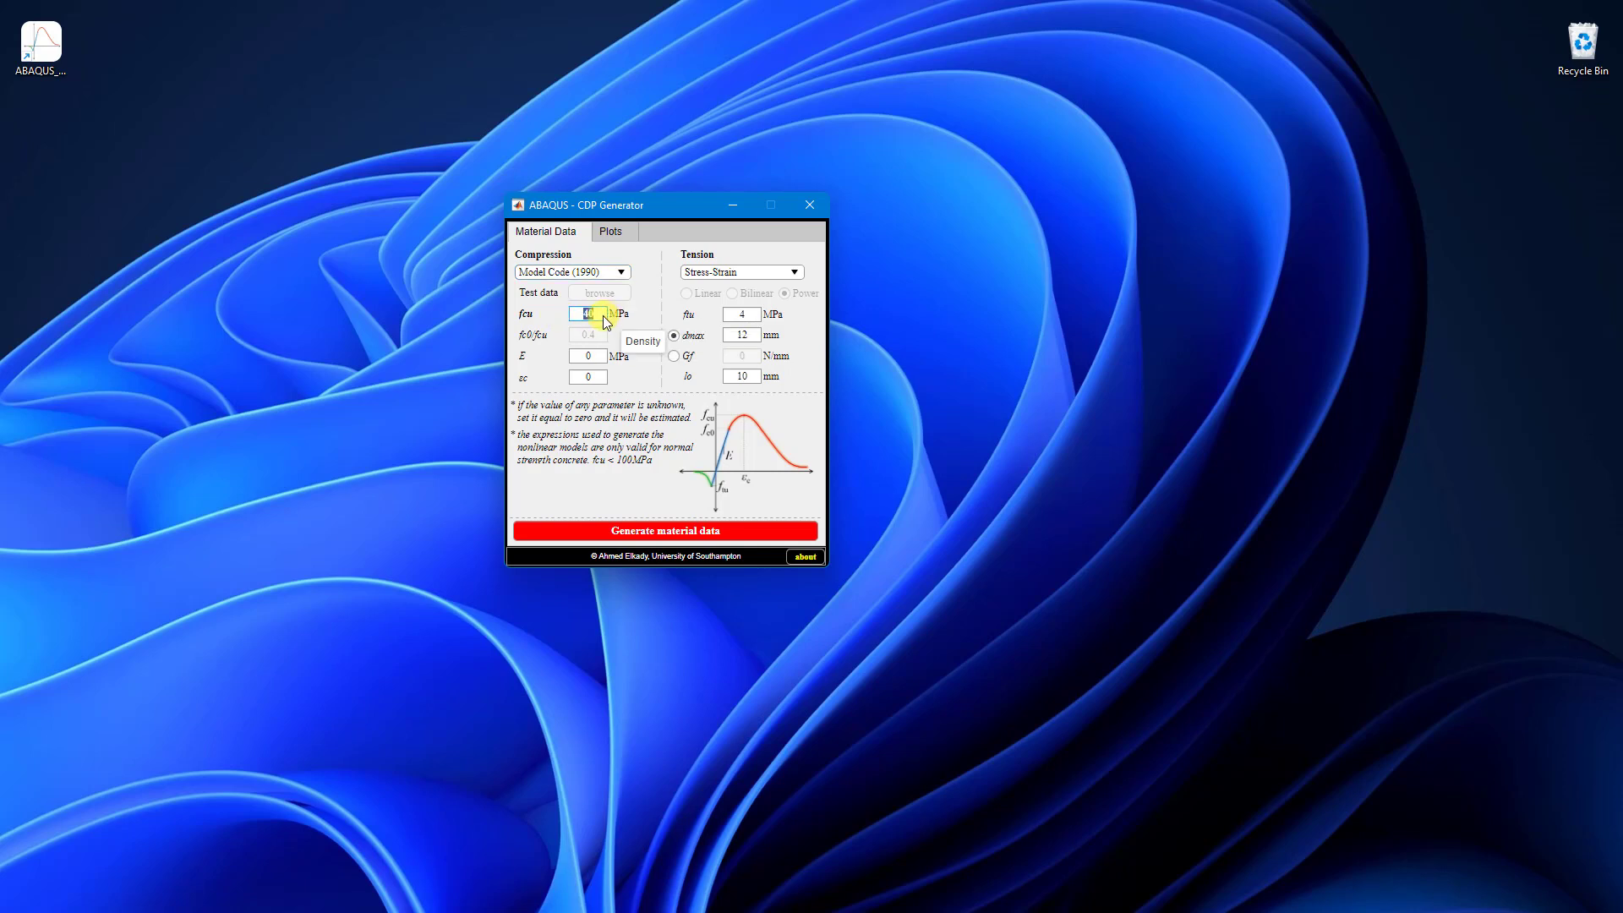
pyautogui.write('40')
pyautogui.click(603, 318)
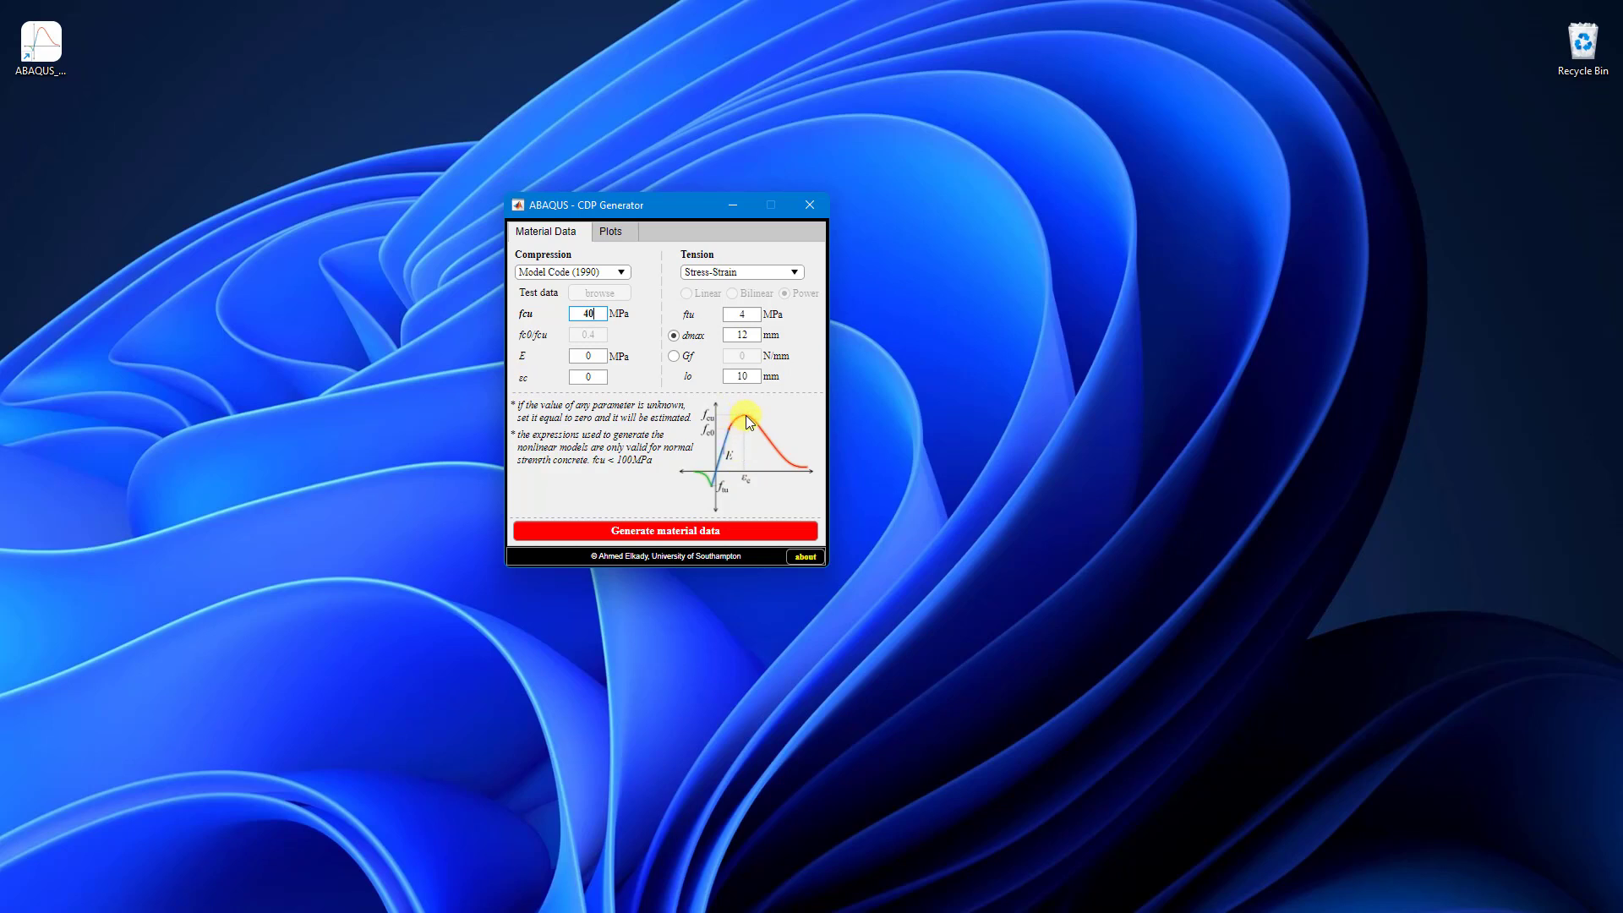
pyautogui.click(603, 356)
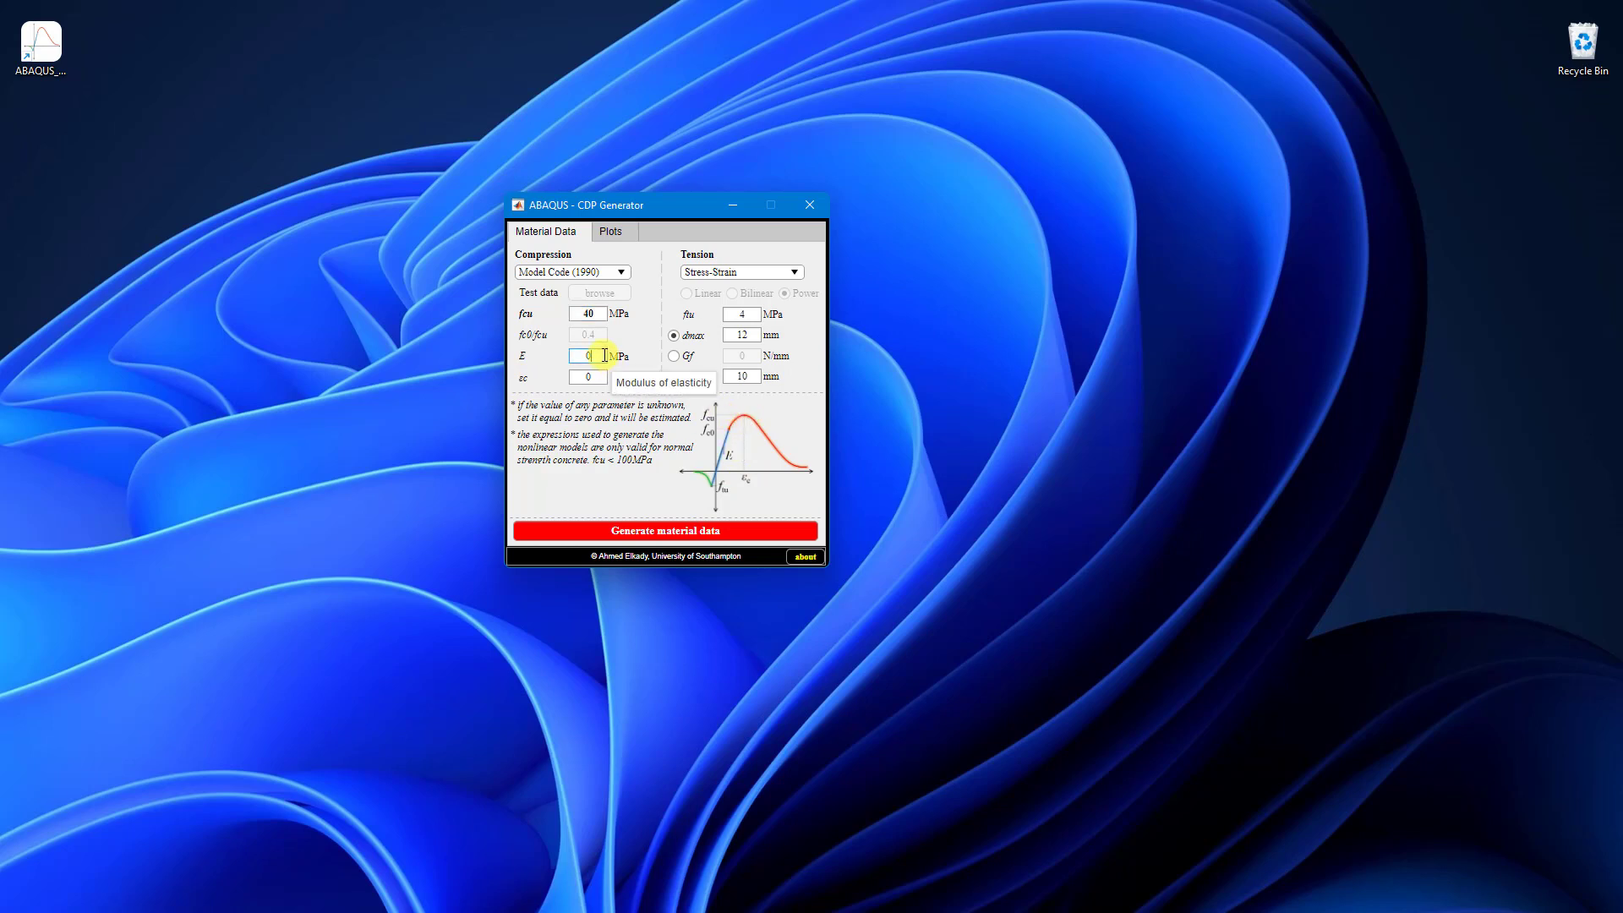
pyautogui.click(588, 376)
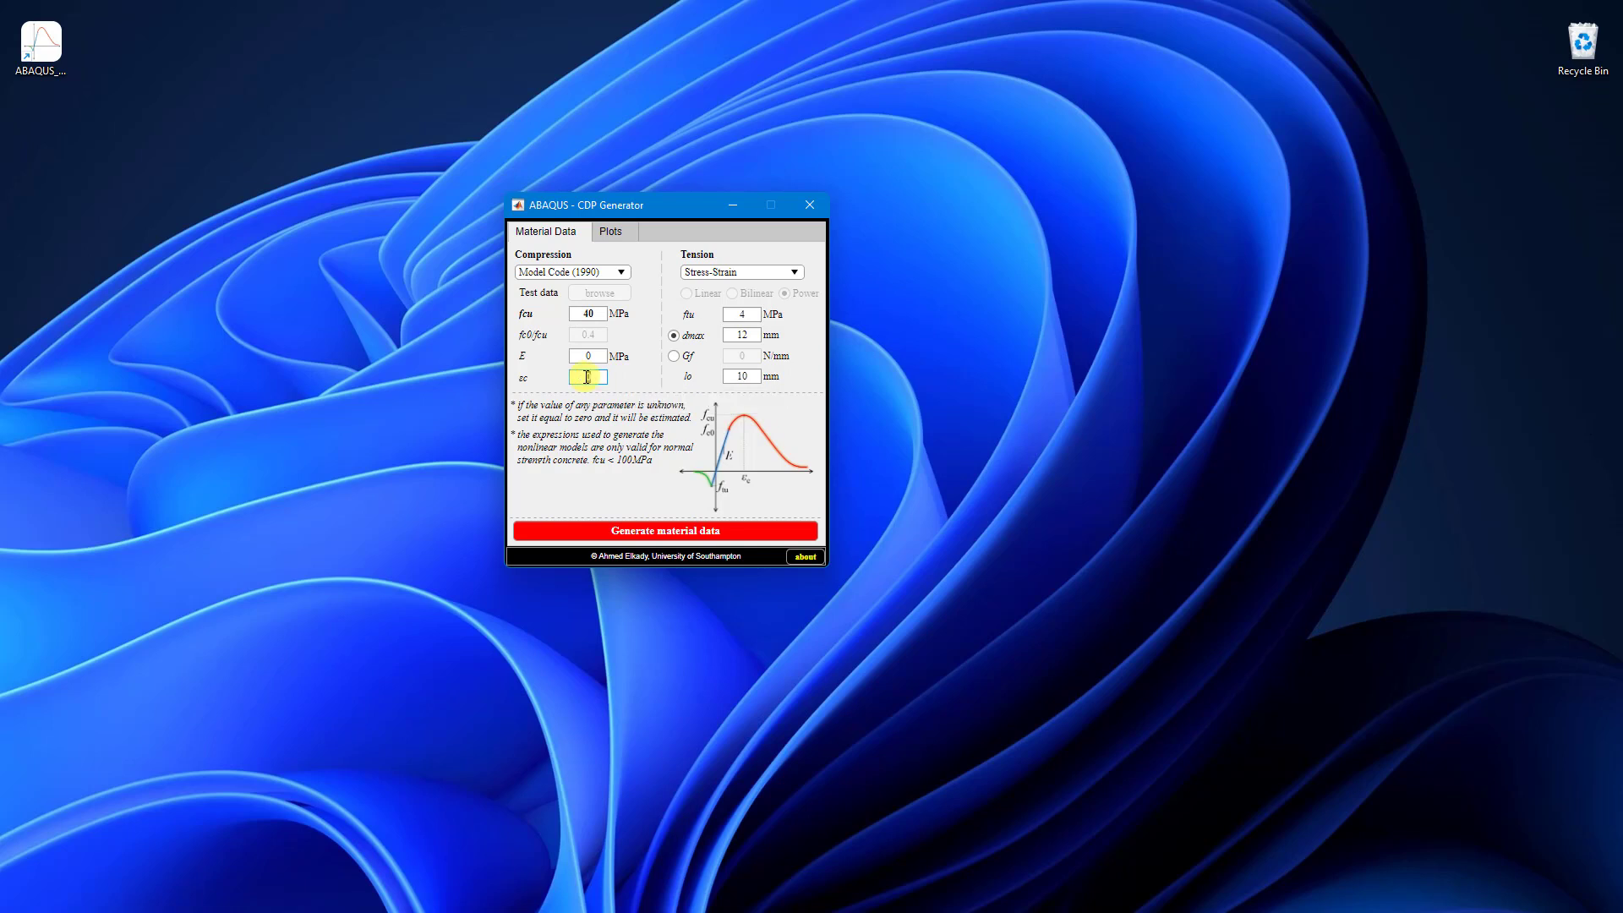
pyautogui.write('0')
pyautogui.moveTo(596, 314); pyautogui.dragTo(578, 314)
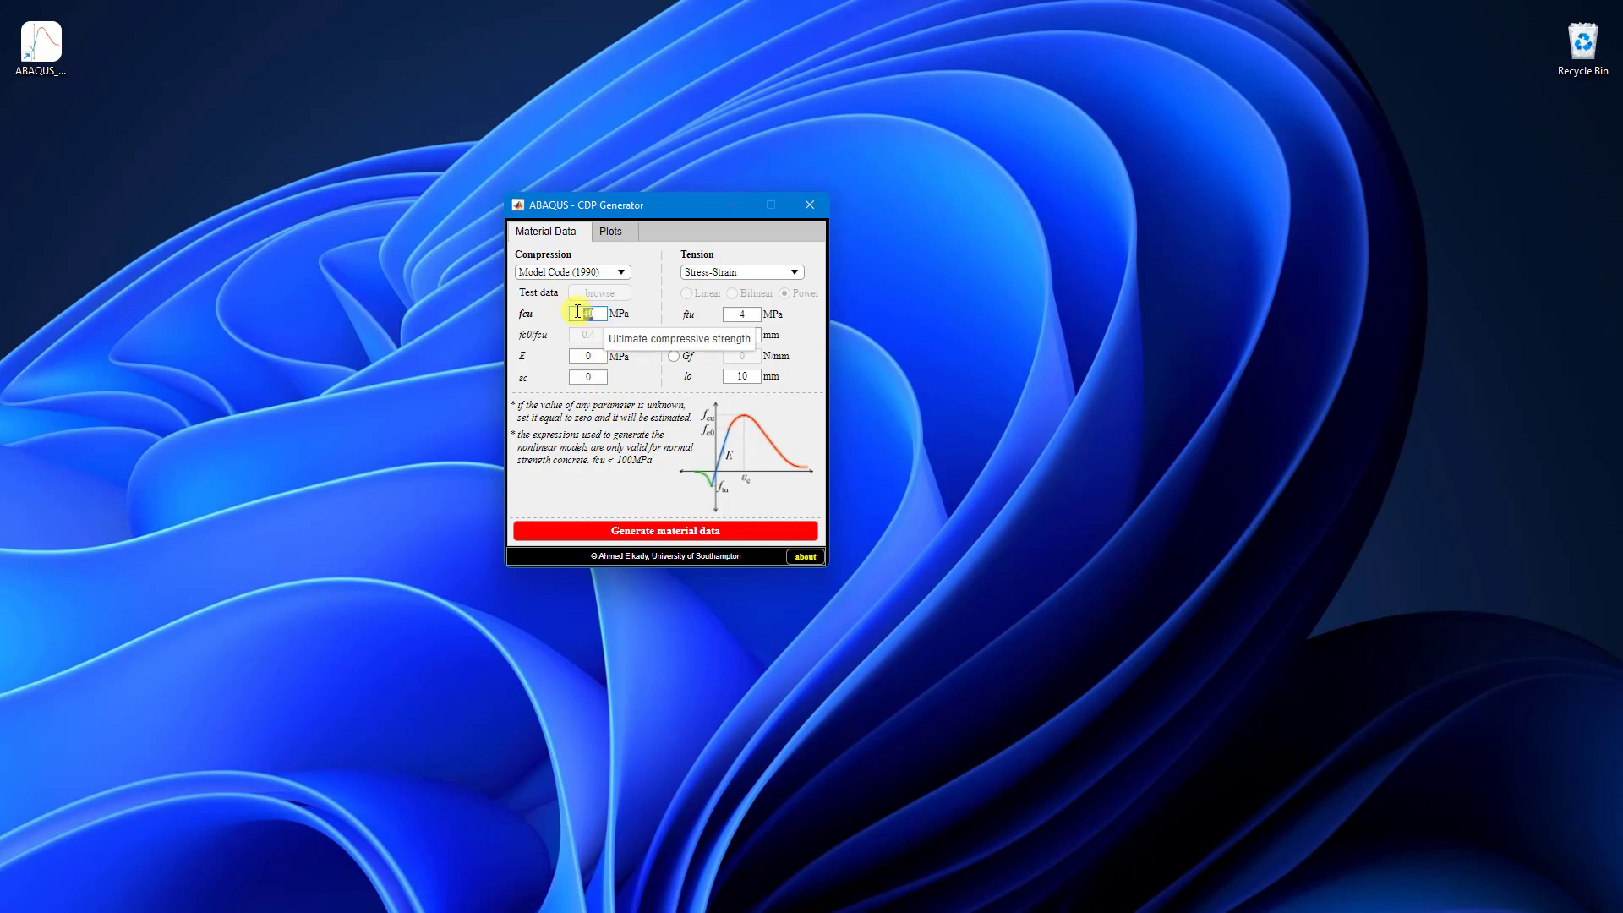
pyautogui.click(596, 314)
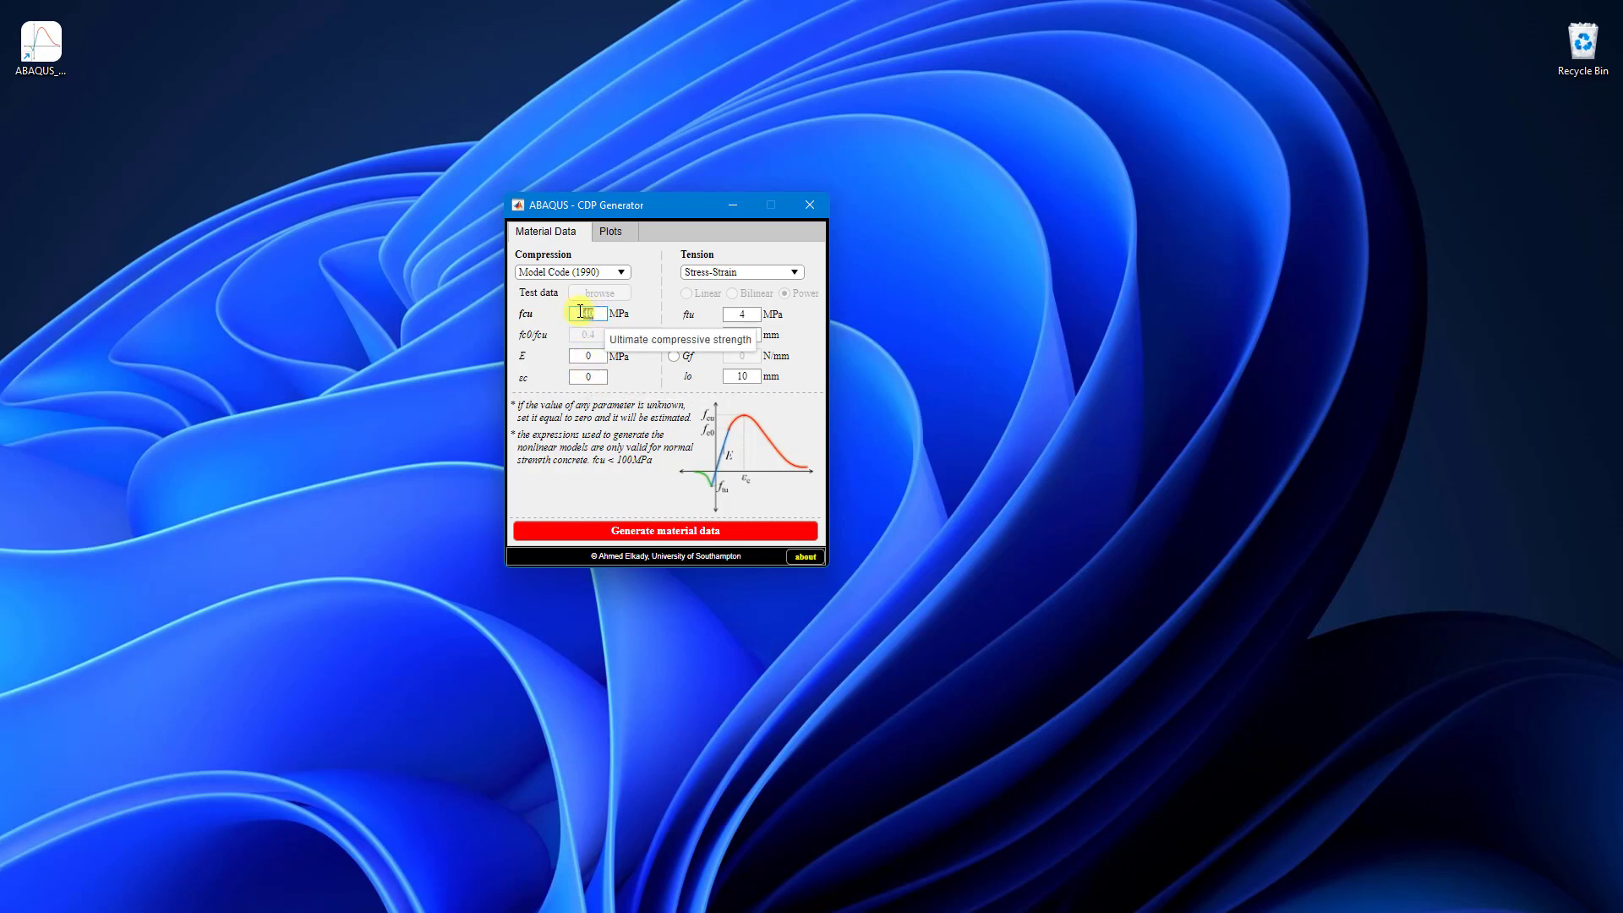
pyautogui.doubleClick(589, 315)
pyautogui.write('40')
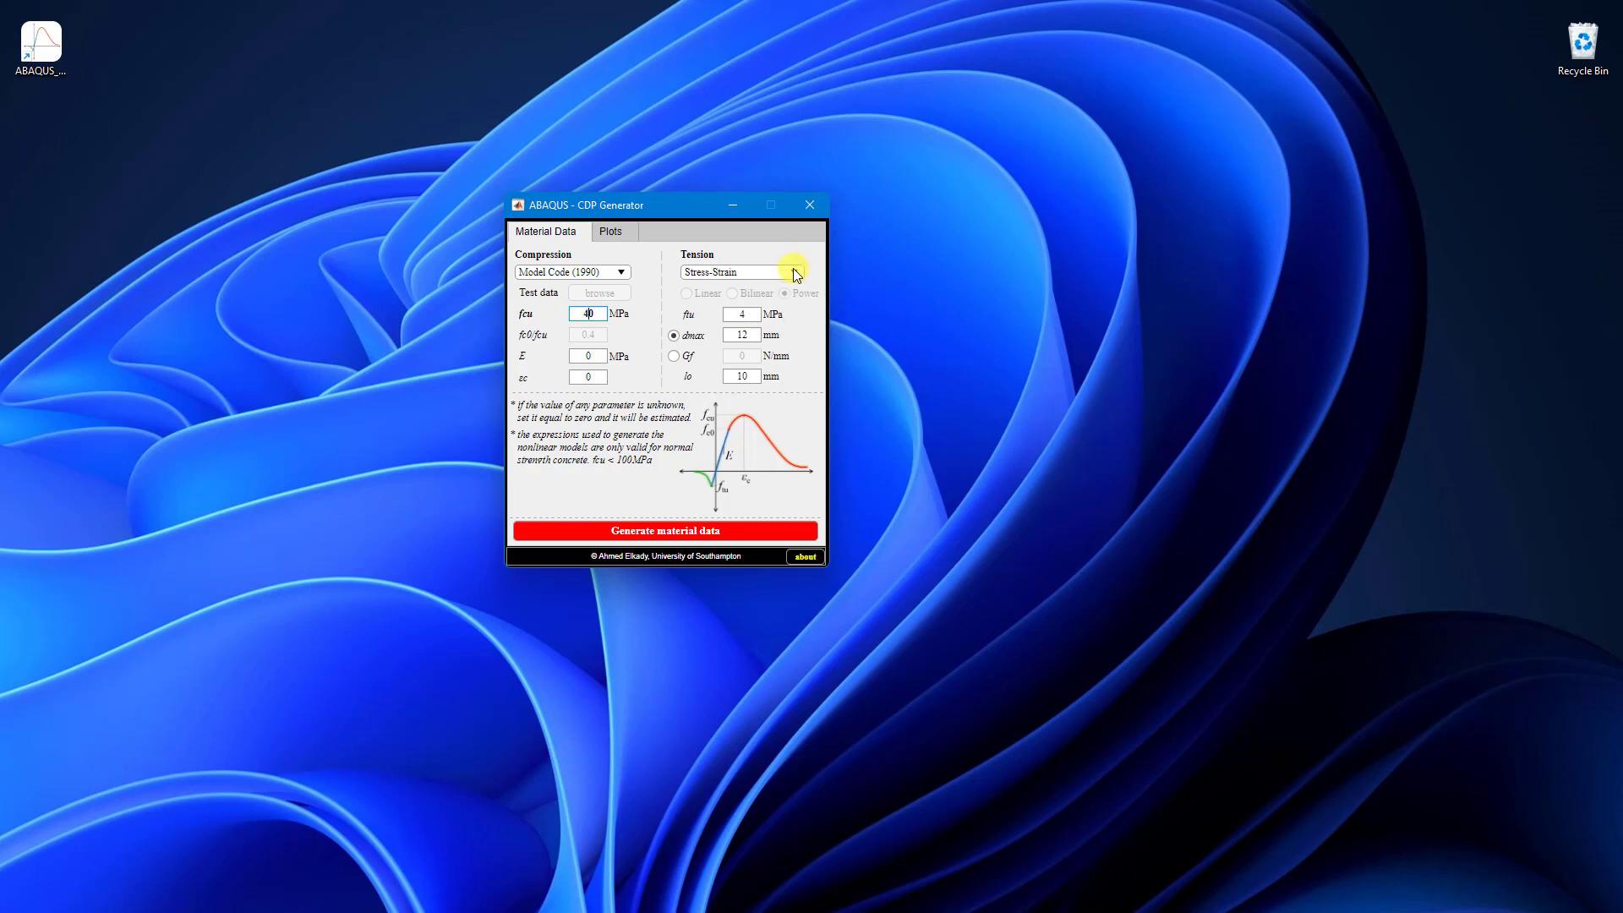
# Step: Keep Stress-Strain as the tension definition with ftu of 4 MPa
pyautogui.click(792, 269)
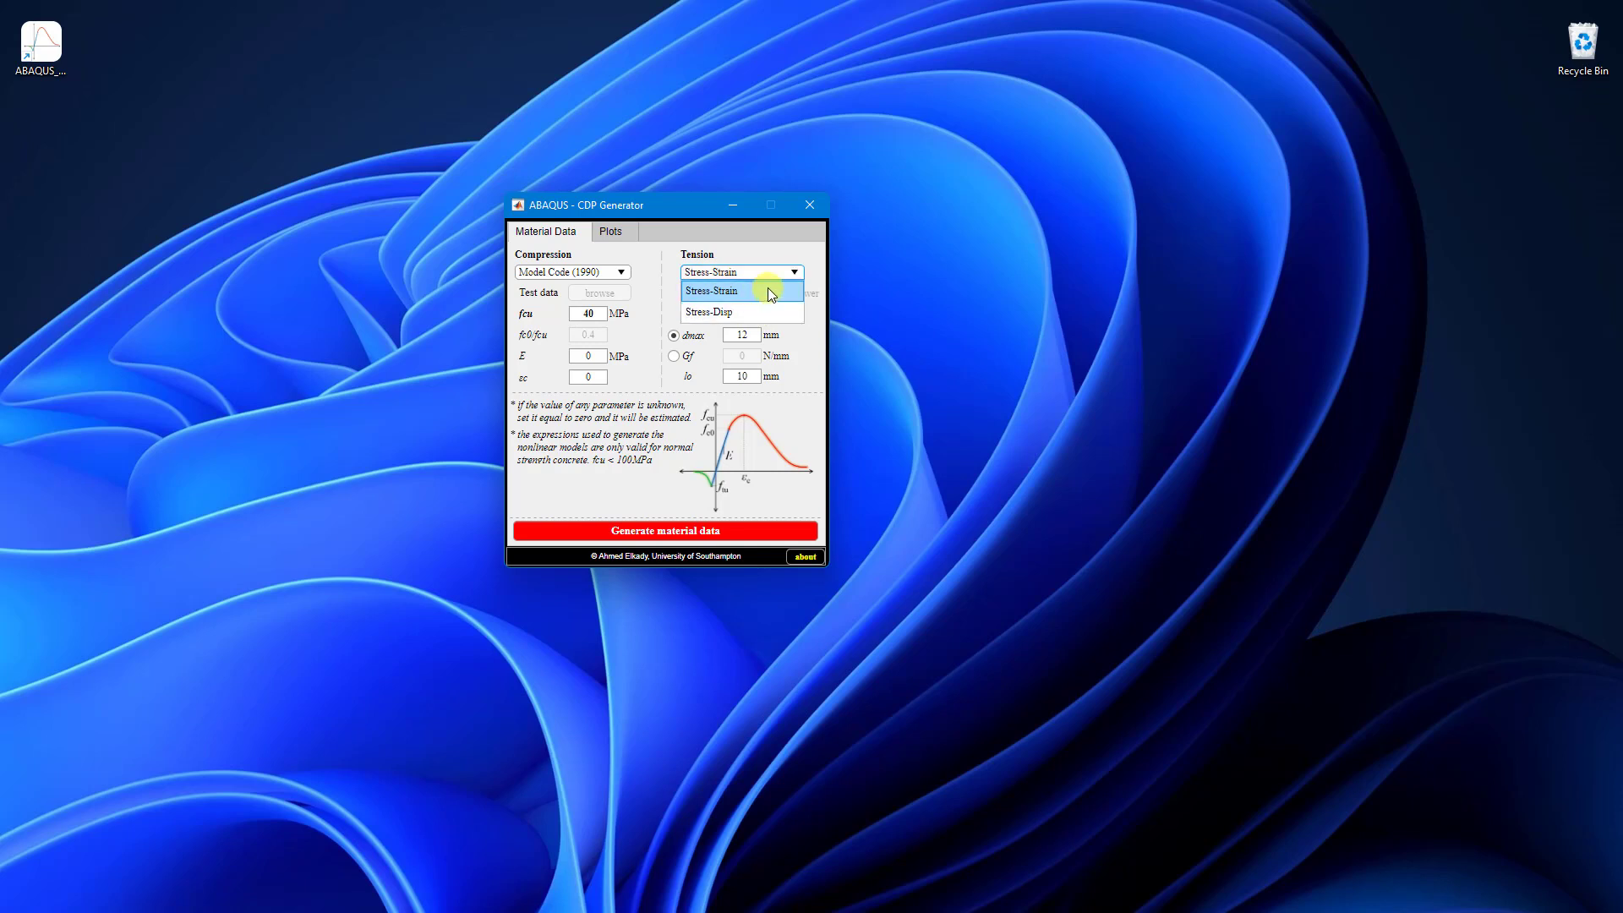
pyautogui.click(767, 294)
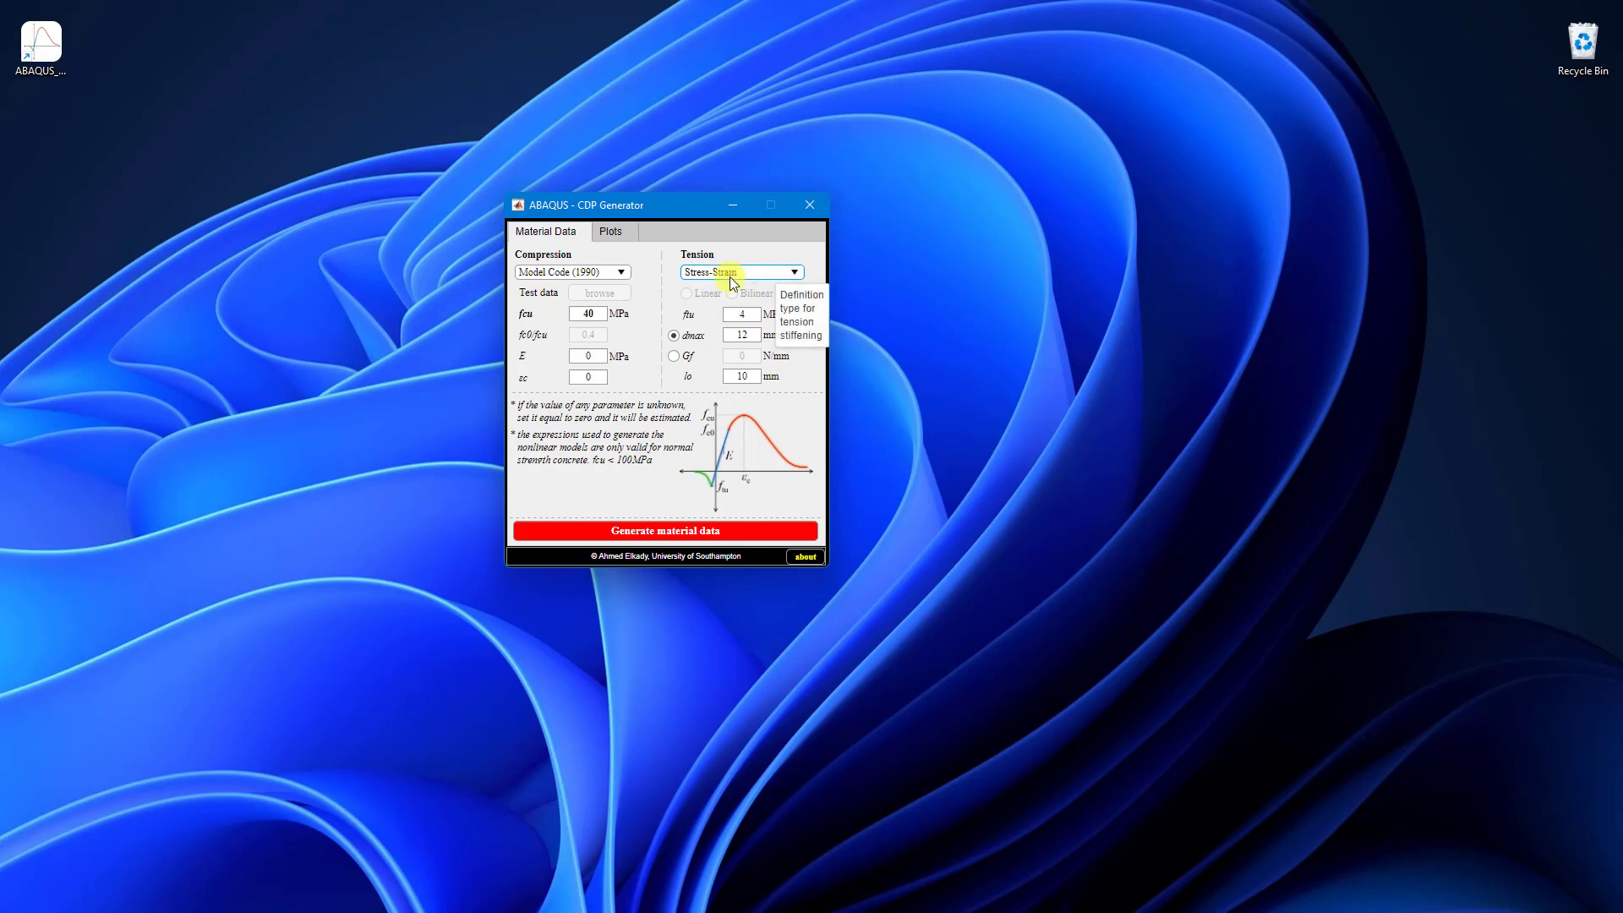
pyautogui.doubleClick(757, 315)
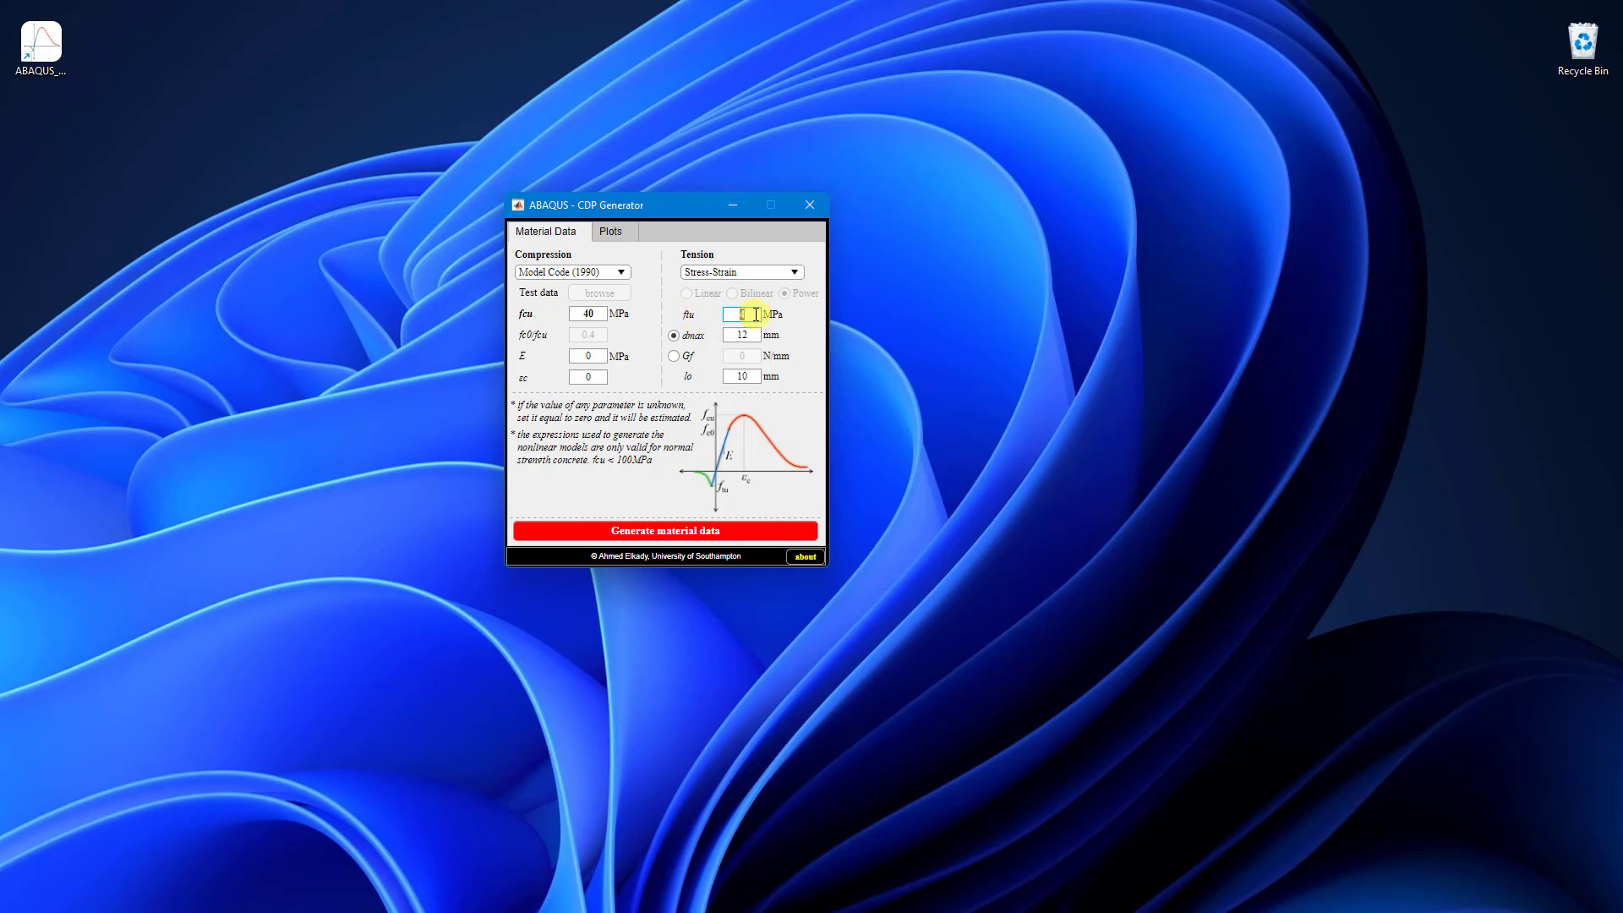
pyautogui.write('4')
pyautogui.click(749, 313)
# Step: Base tension softening on 20 mm maximum aggregate diameter, with lo of 10 mm
pyautogui.click(689, 357)
pyautogui.click(682, 337)
pyautogui.doubleClick(741, 333)
pyautogui.write('20')
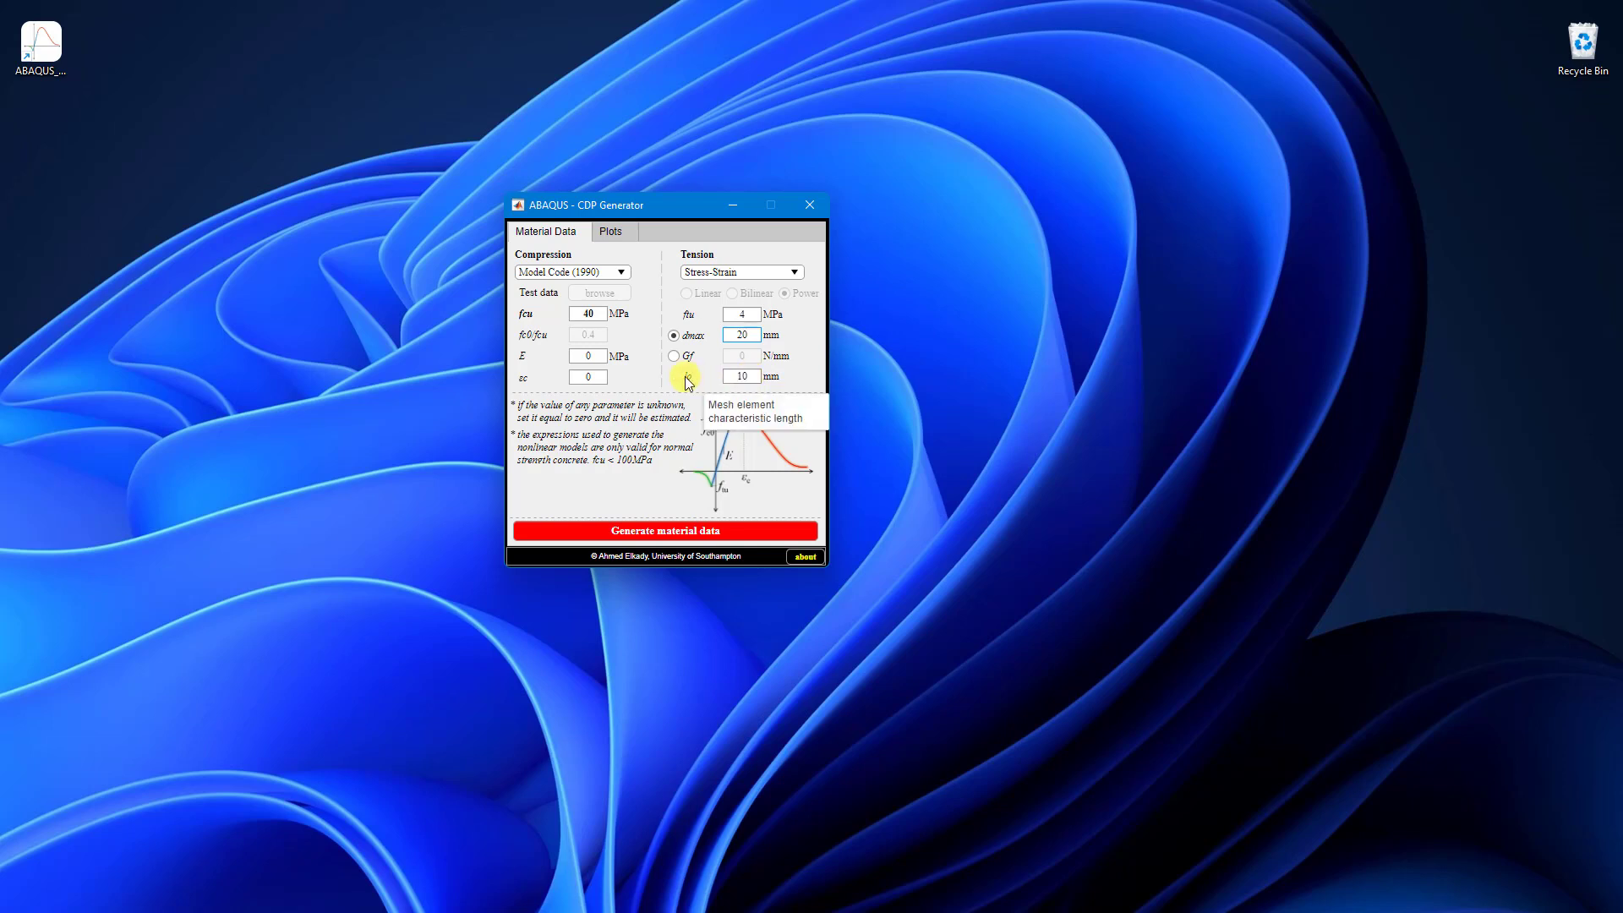
pyautogui.doubleClick(738, 377)
pyautogui.click(739, 377)
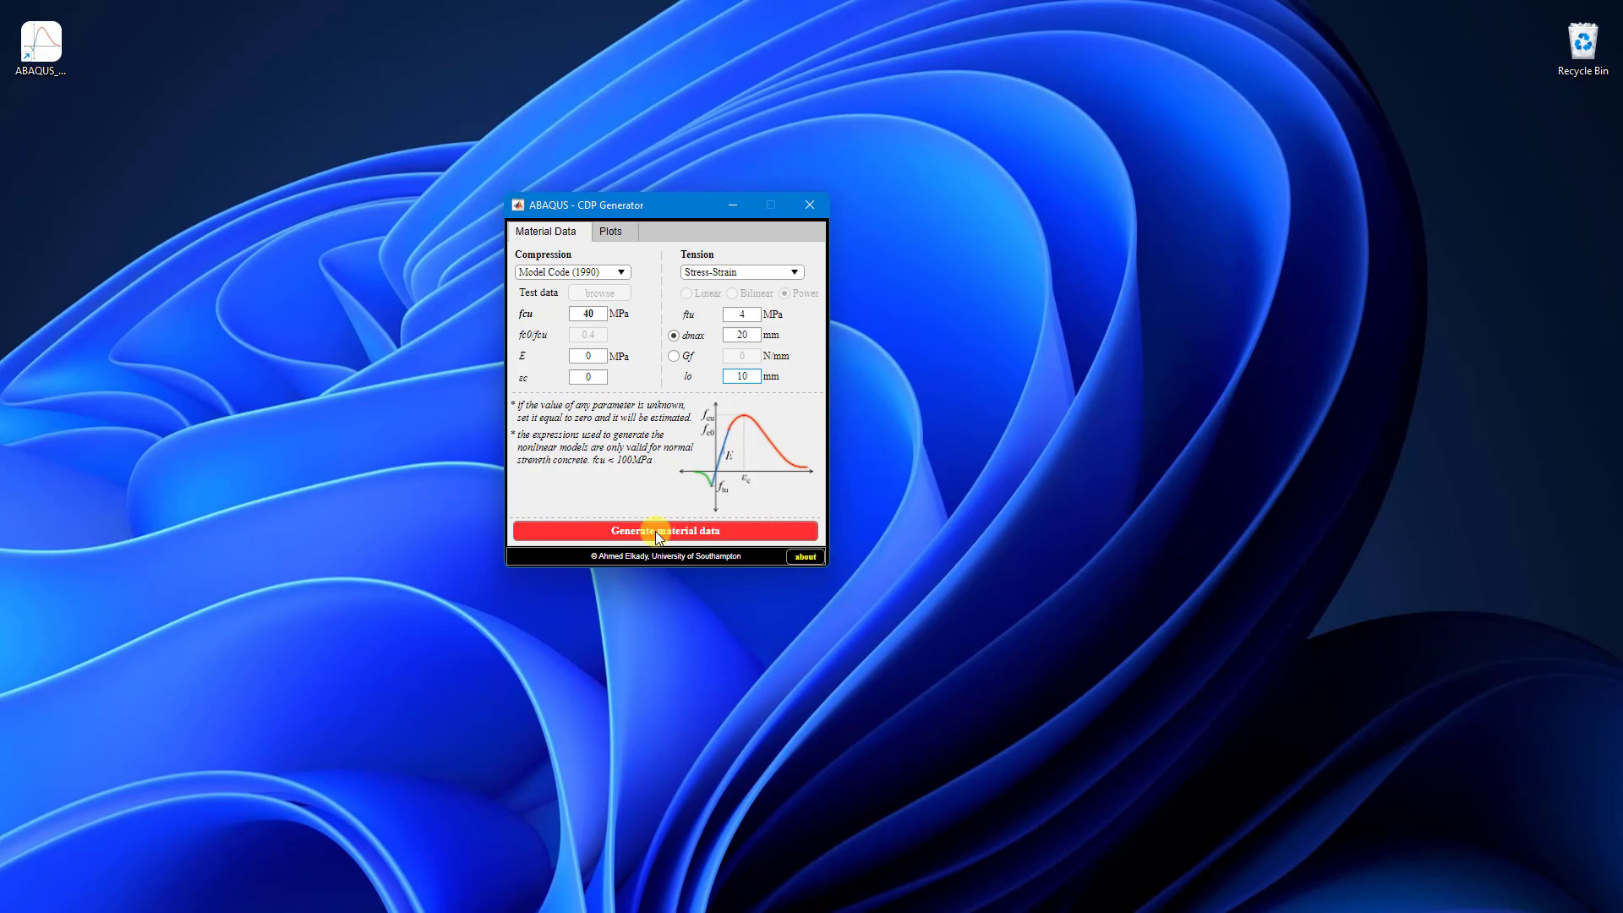
# Step: Generate the material data into the chosen folder and check estimated E (32116 MPa) and εc
pyautogui.click(656, 531)
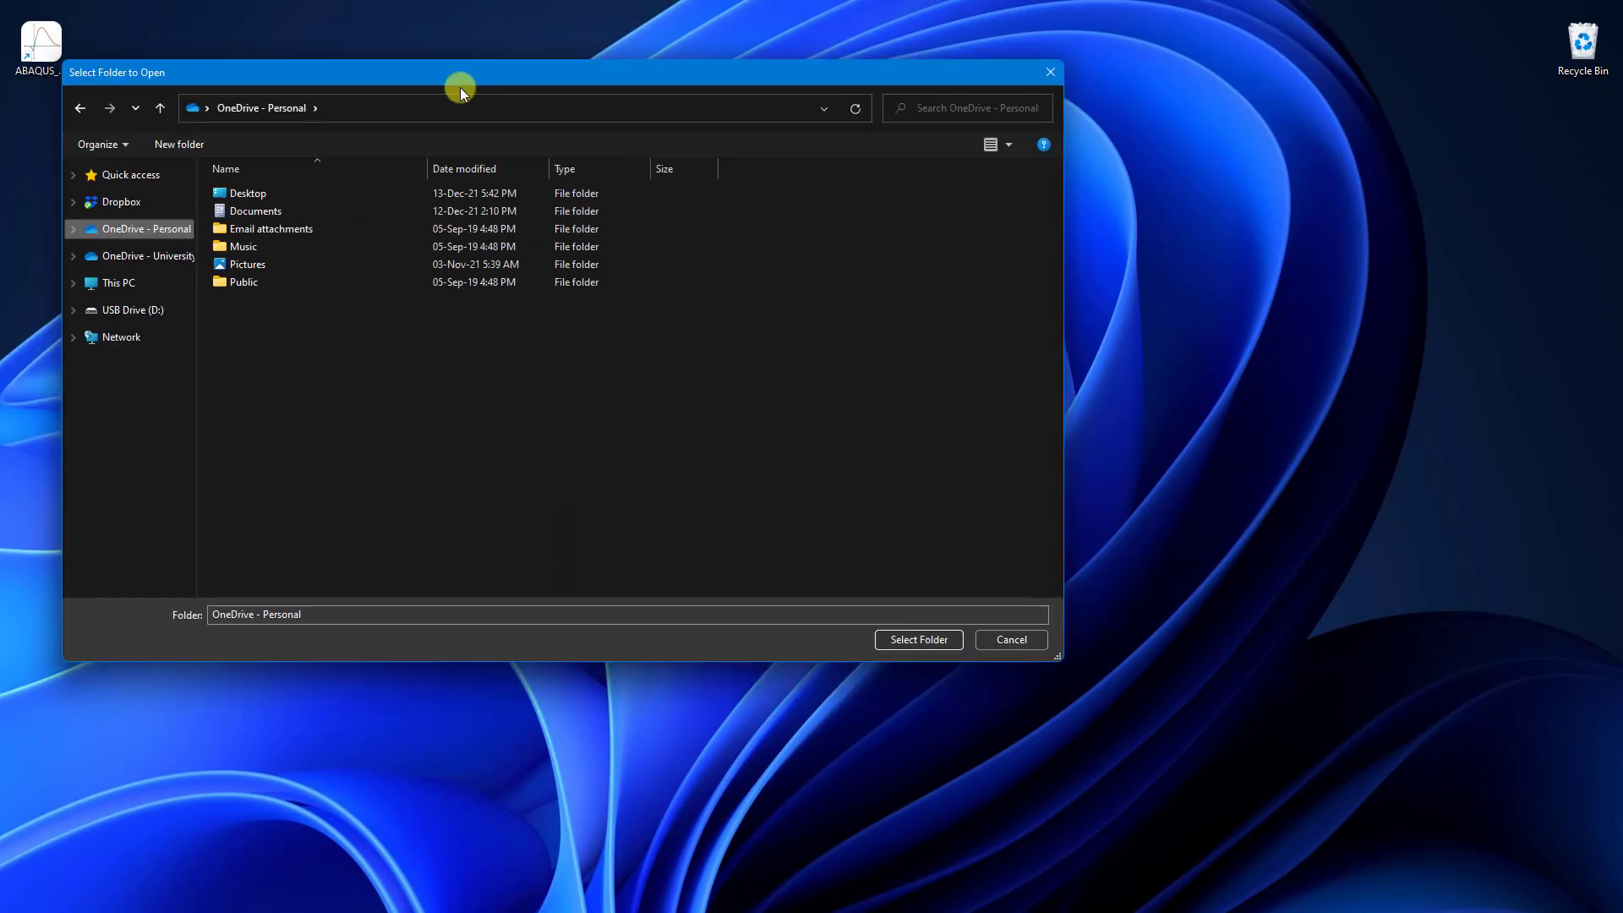
pyautogui.moveTo(461, 86); pyautogui.dragTo(597, 144)
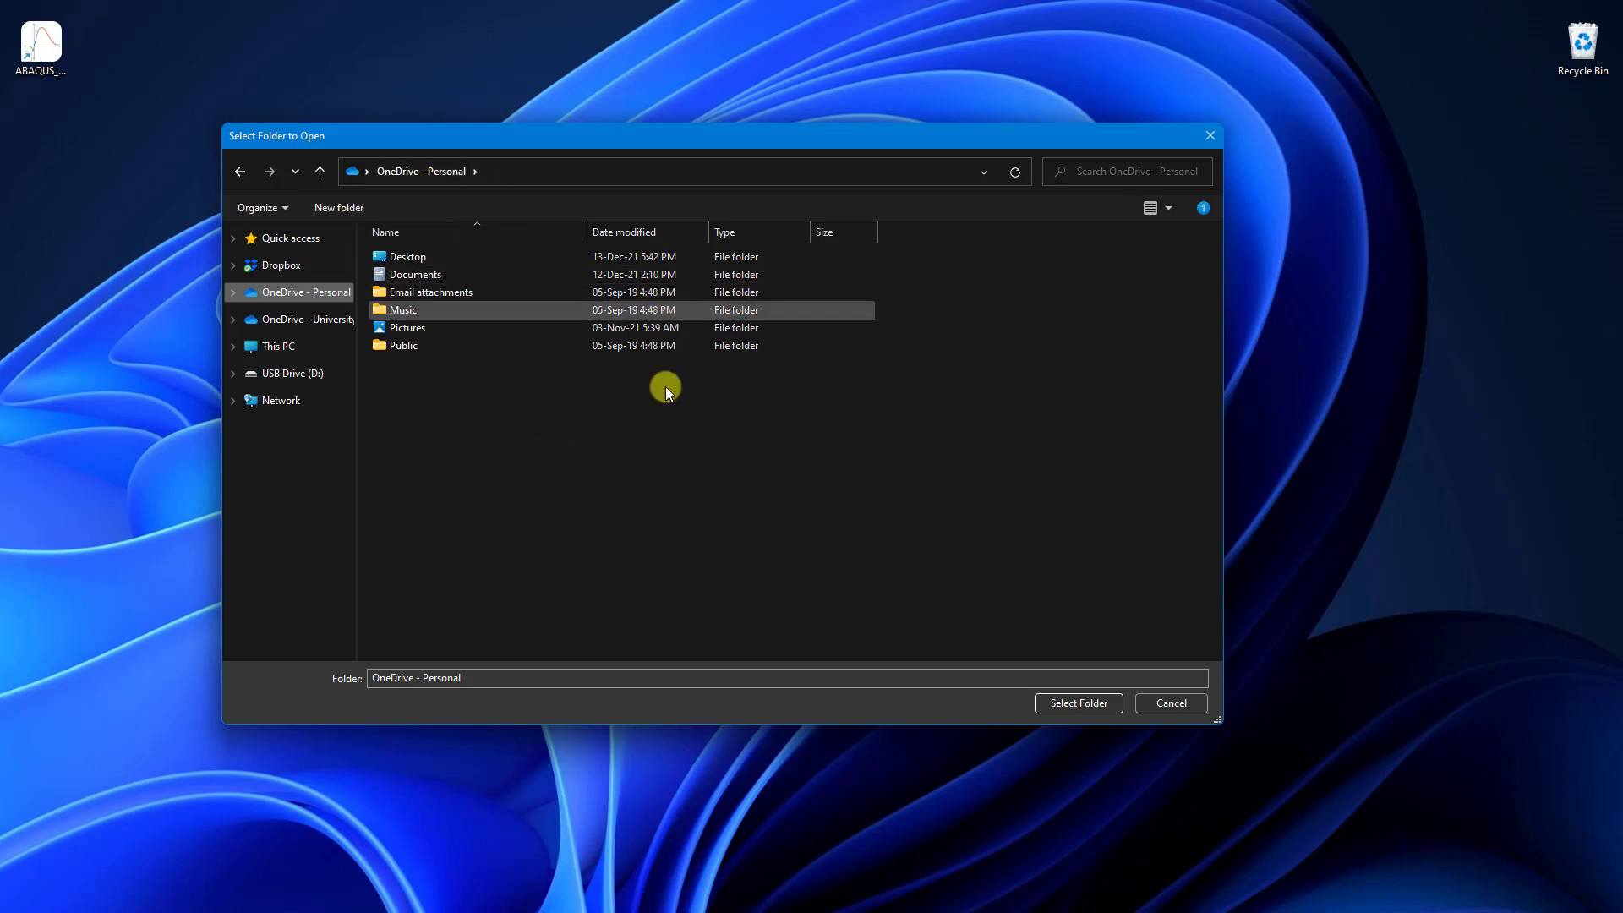
pyautogui.click(1092, 703)
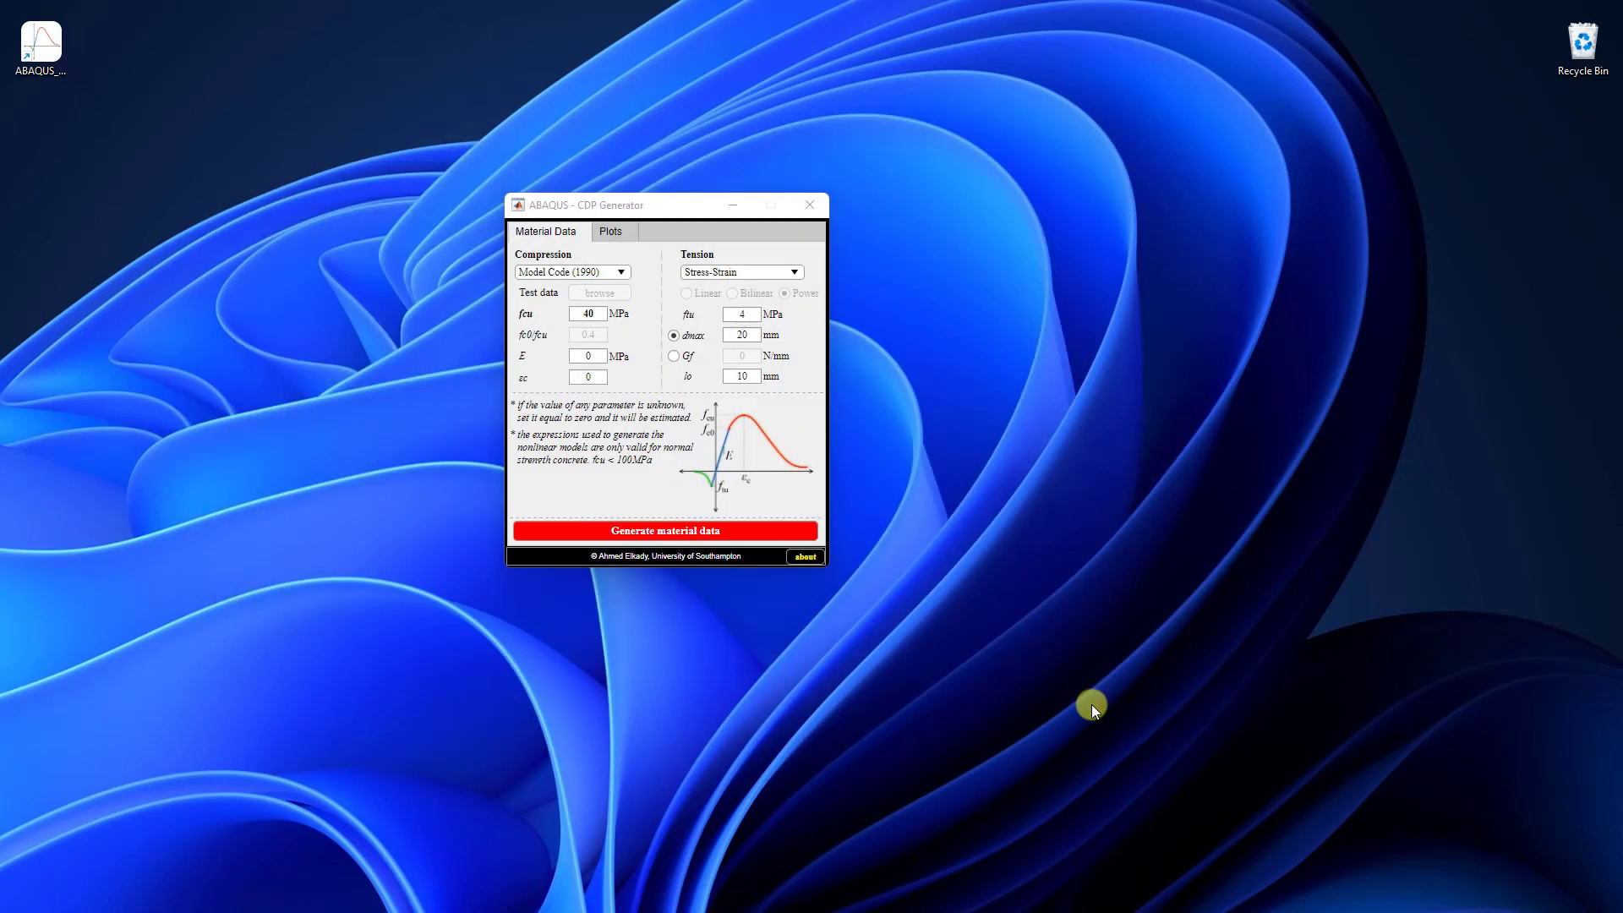
pyautogui.click(680, 529)
pyautogui.moveTo(576, 355); pyautogui.dragTo(612, 358)
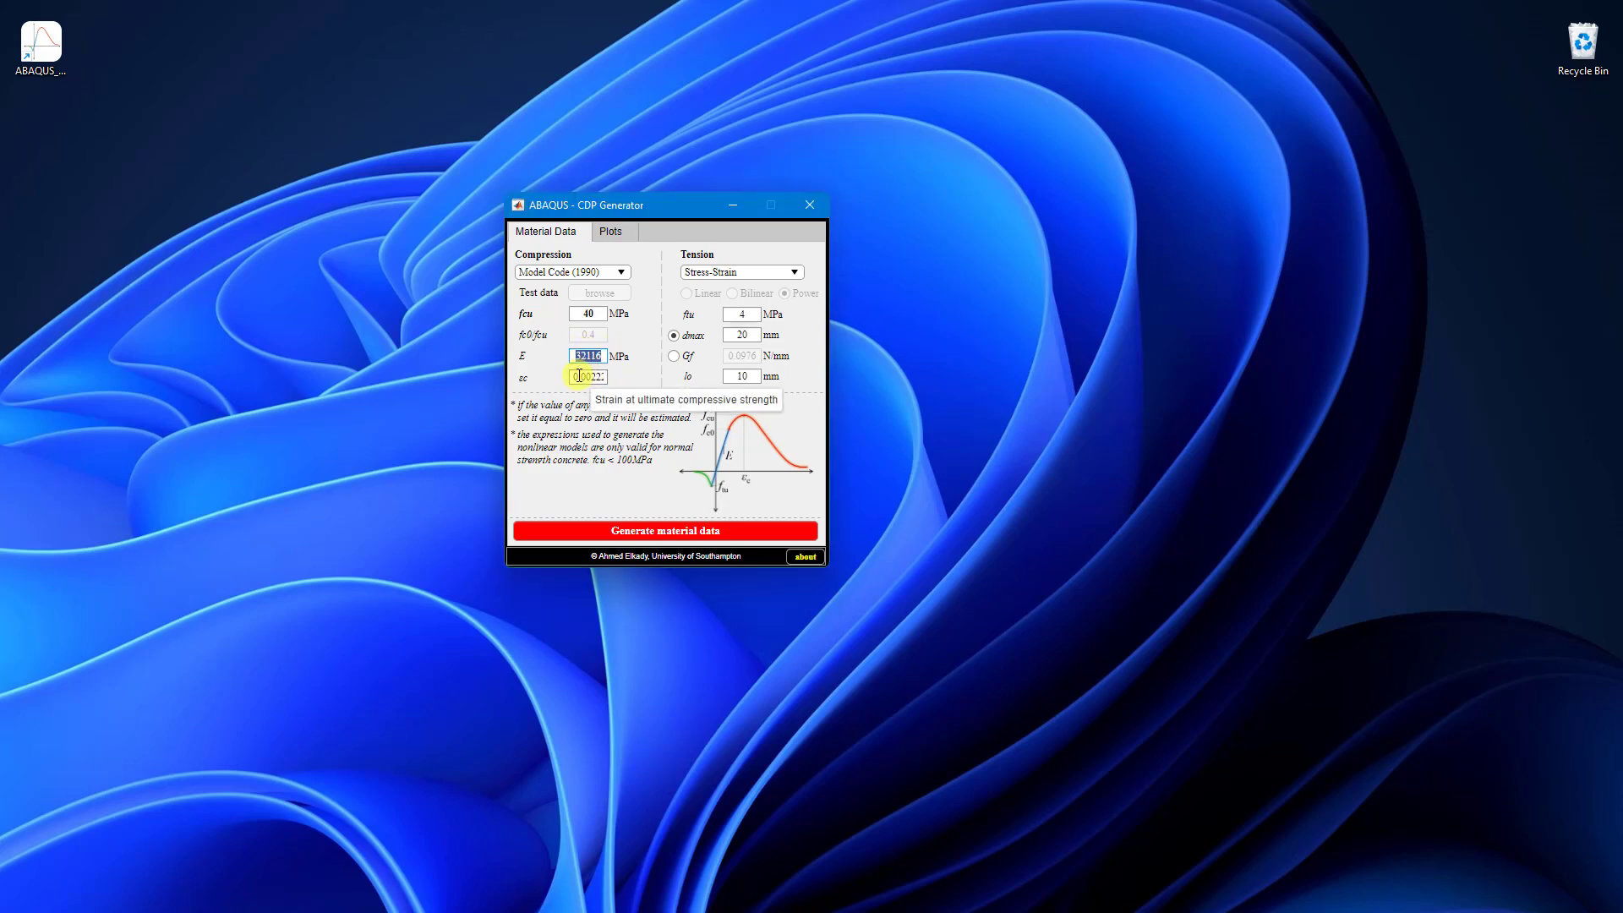
pyautogui.moveTo(577, 376); pyautogui.dragTo(549, 382)
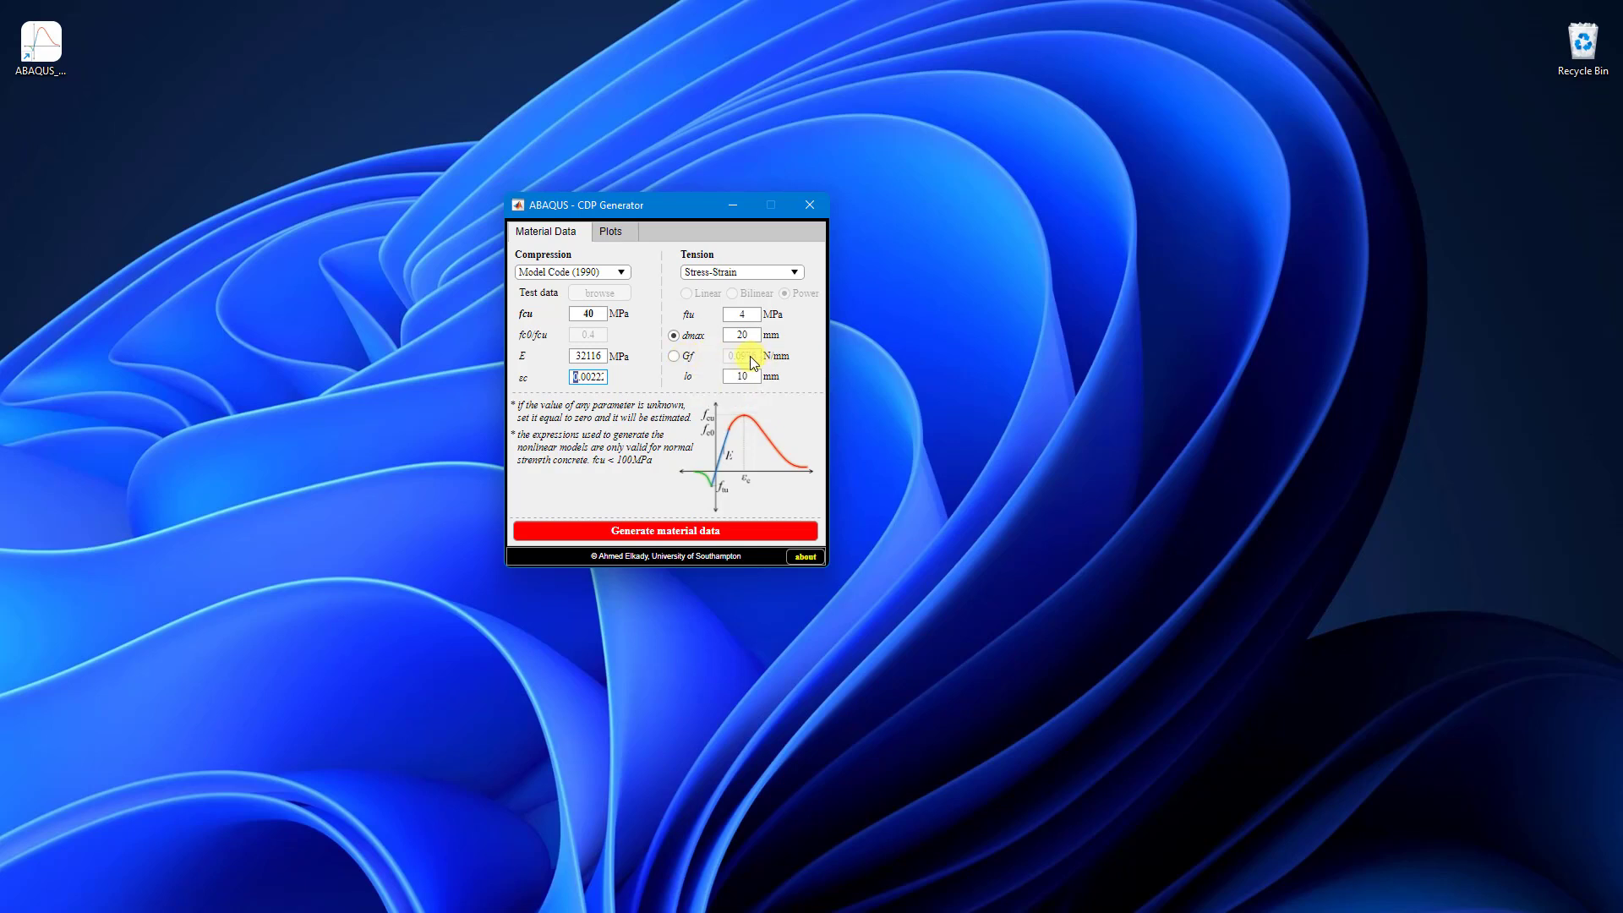
# Step: Display the compression and tension stress and damage versus strain curves
pyautogui.click(607, 232)
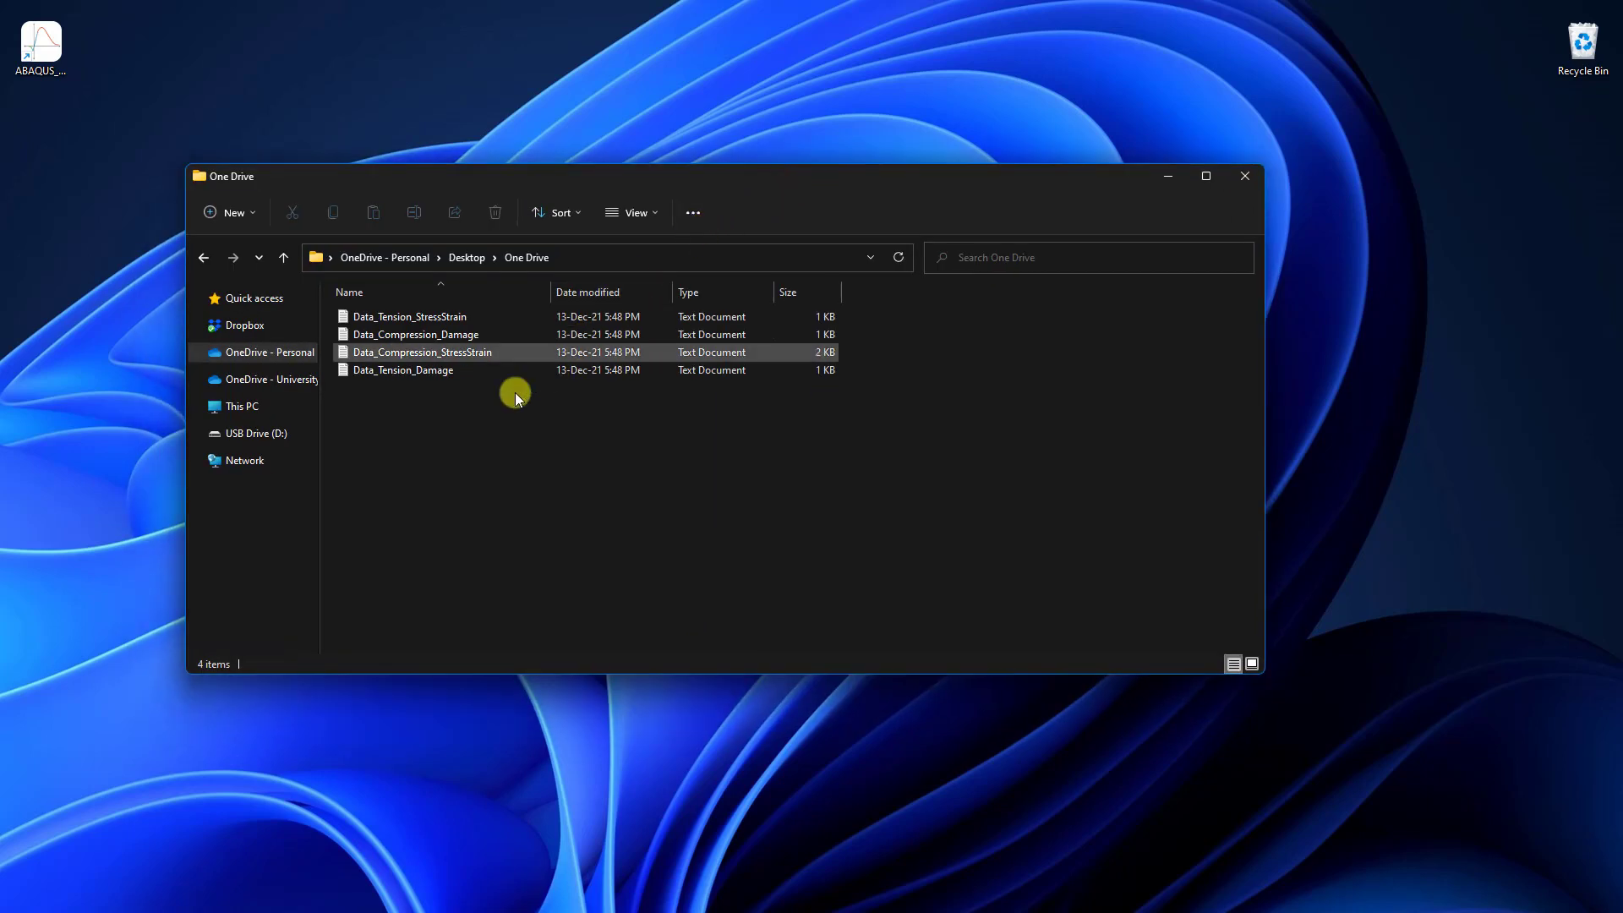
pyautogui.moveTo(434, 454); pyautogui.dragTo(424, 365)
pyautogui.click(464, 445)
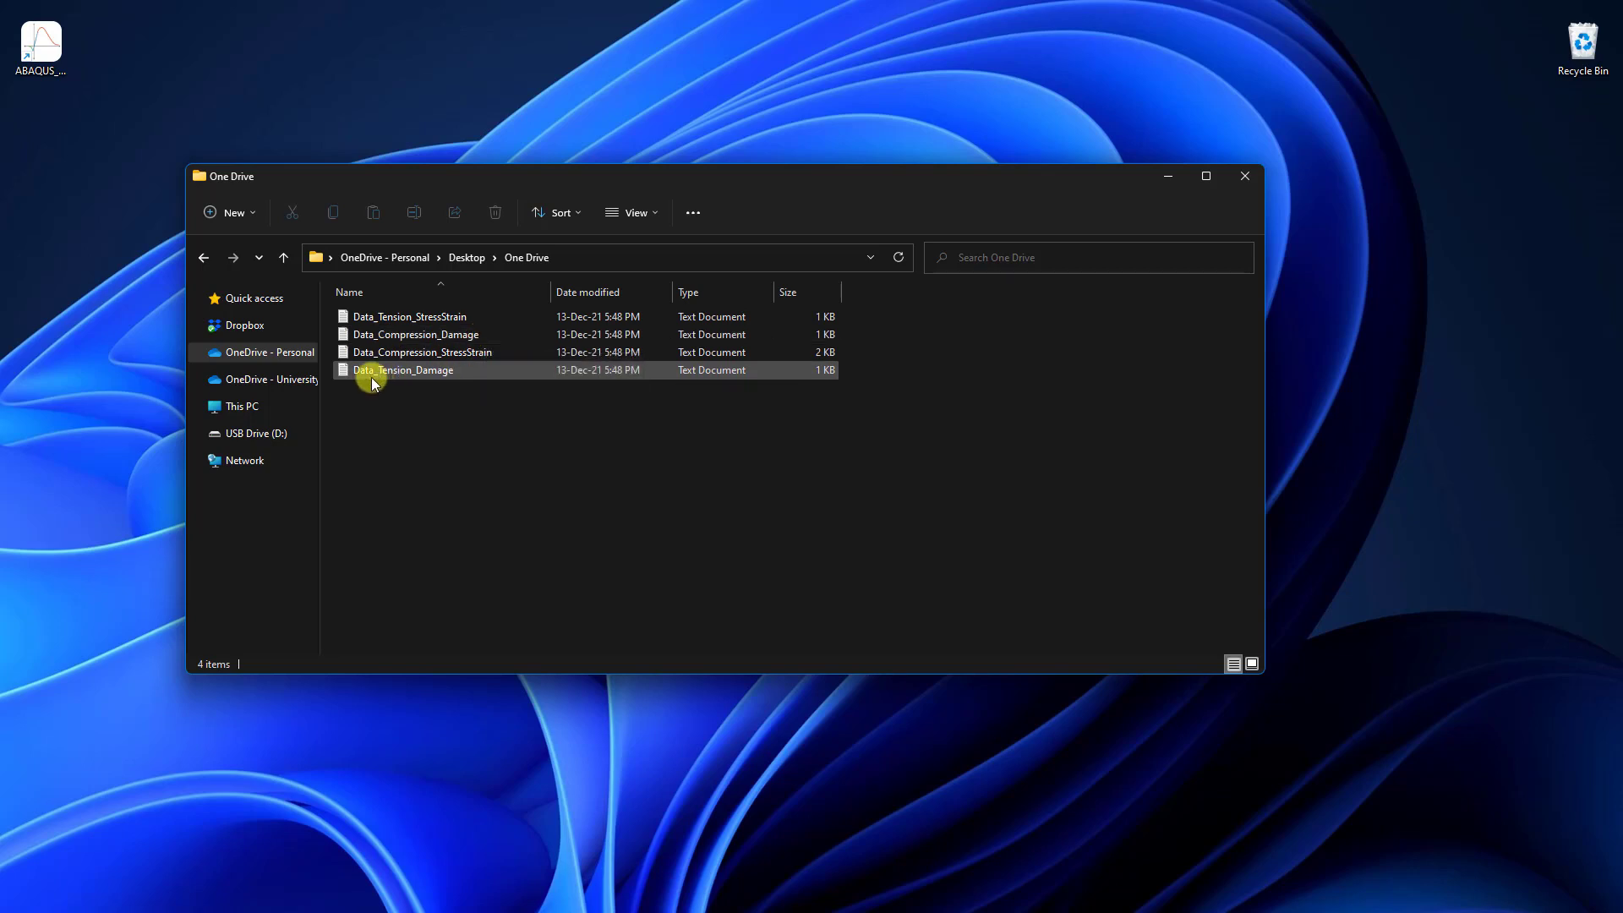
# Step: Read Data_Compression_StressStrain in Notepad, then open Data_Tension_Damage and select its contents
pyautogui.doubleClick(423, 355)
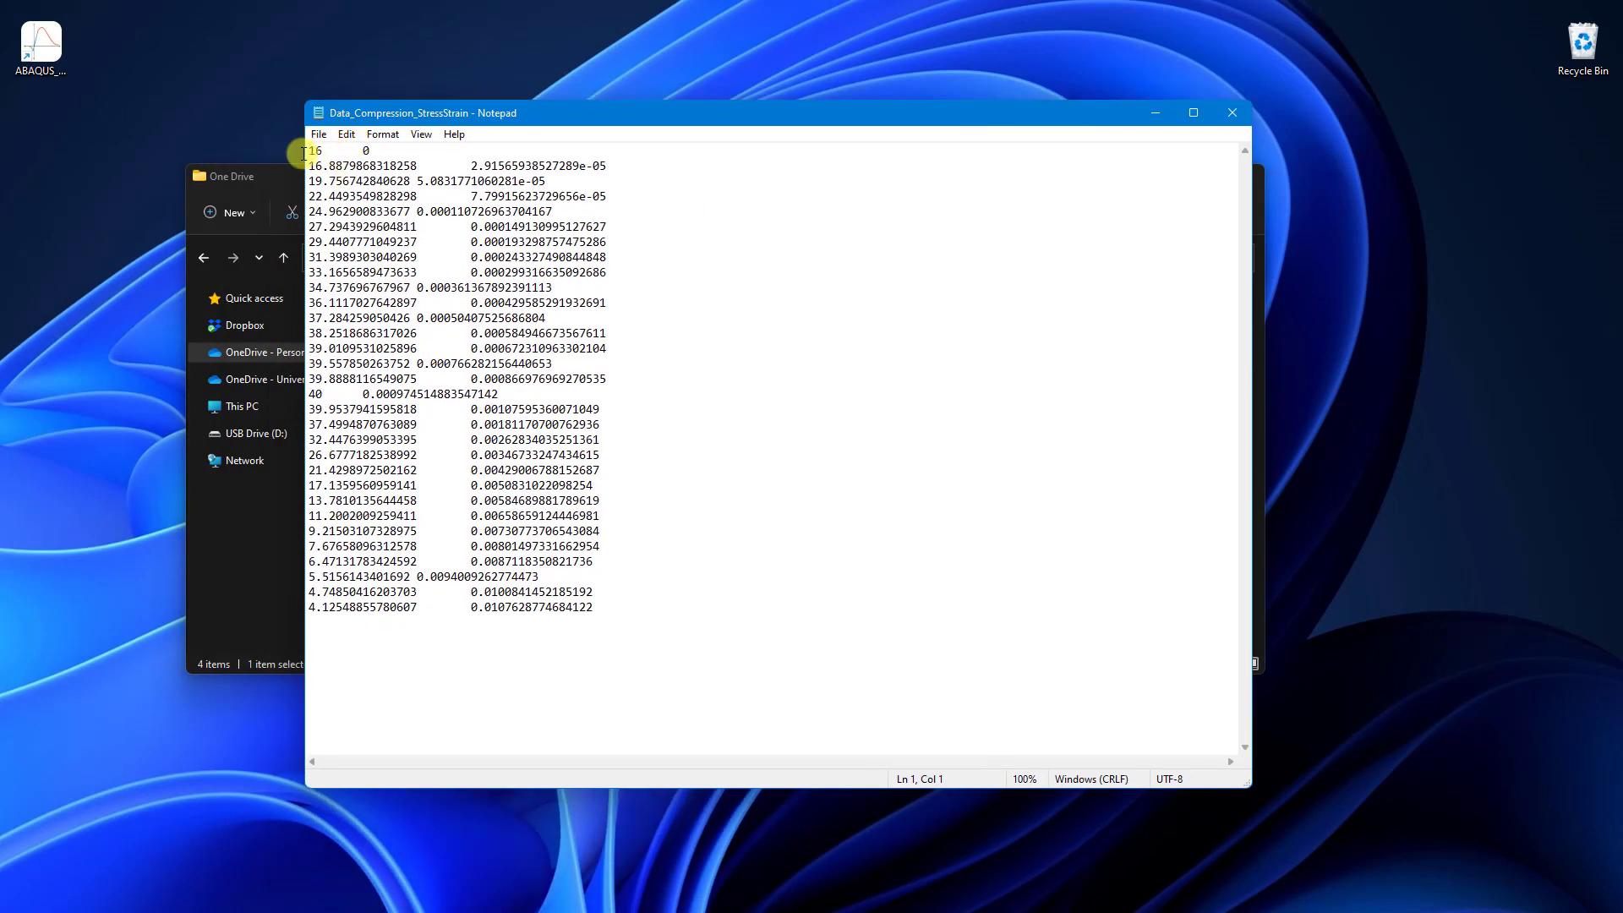
pyautogui.moveTo(307, 152); pyautogui.dragTo(598, 601)
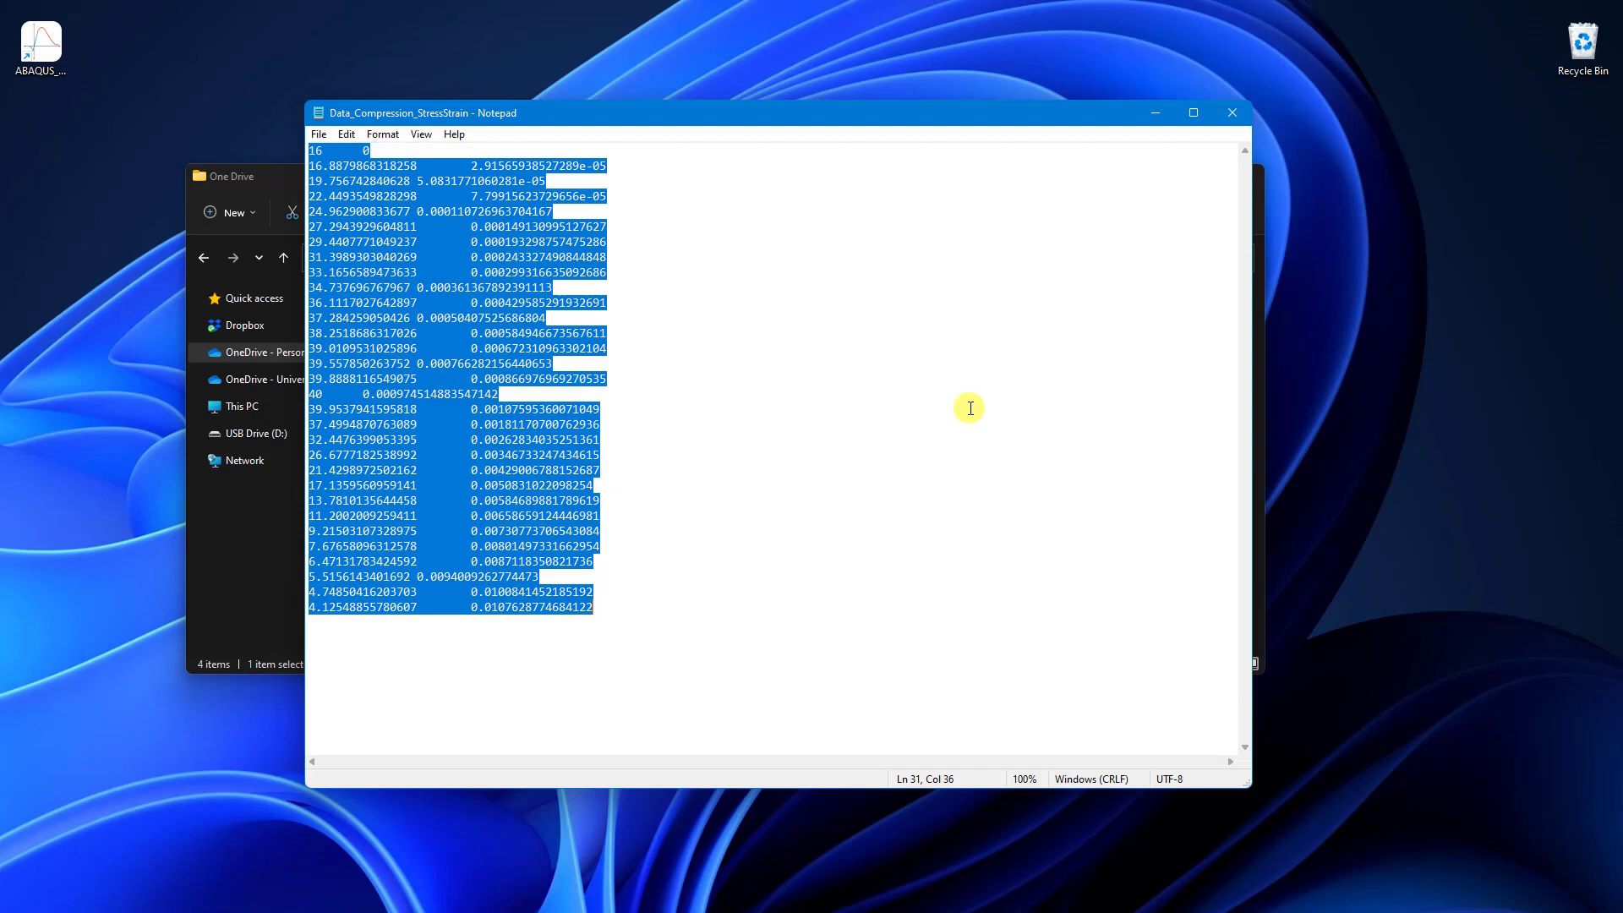
pyautogui.click(1242, 112)
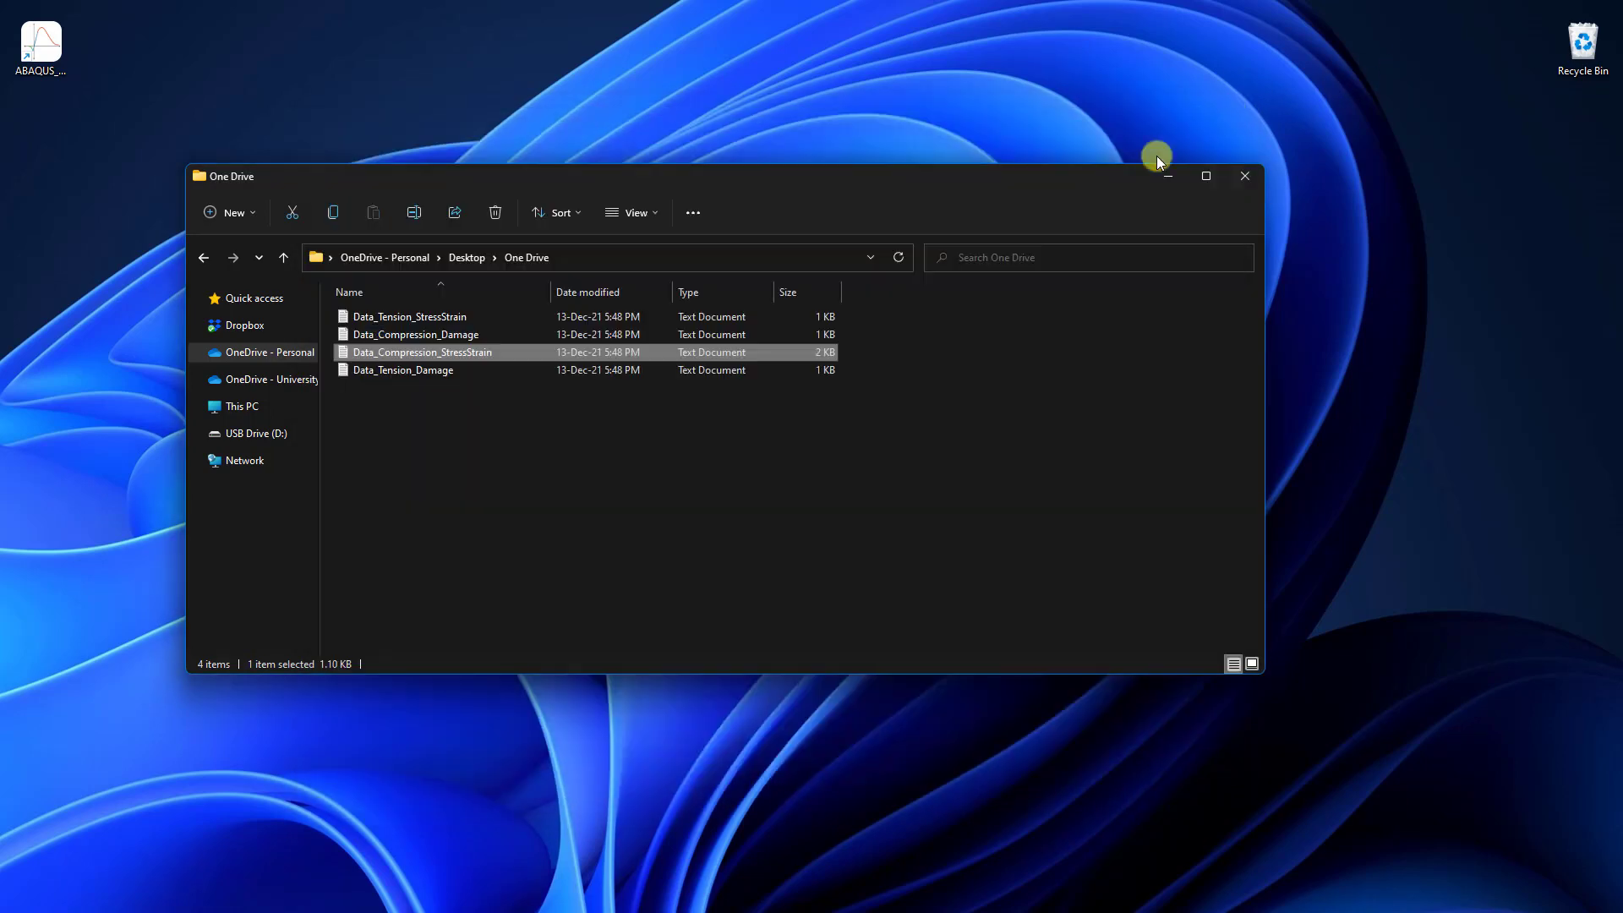
pyautogui.doubleClick(433, 371)
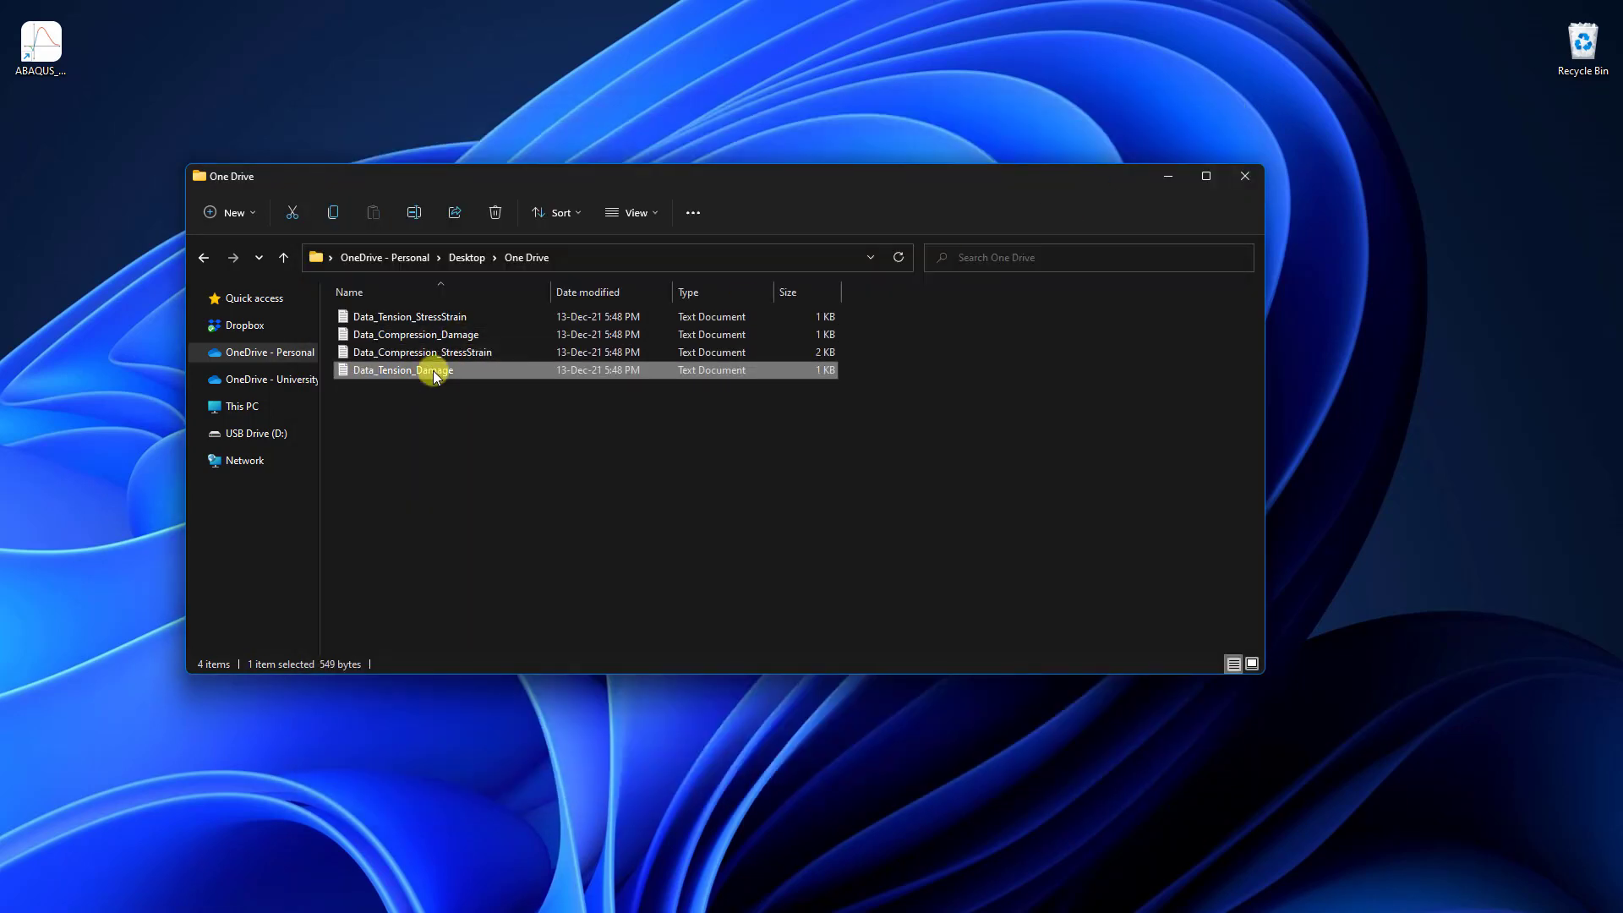
pyautogui.moveTo(662, 368); pyautogui.dragTo(270, 150)
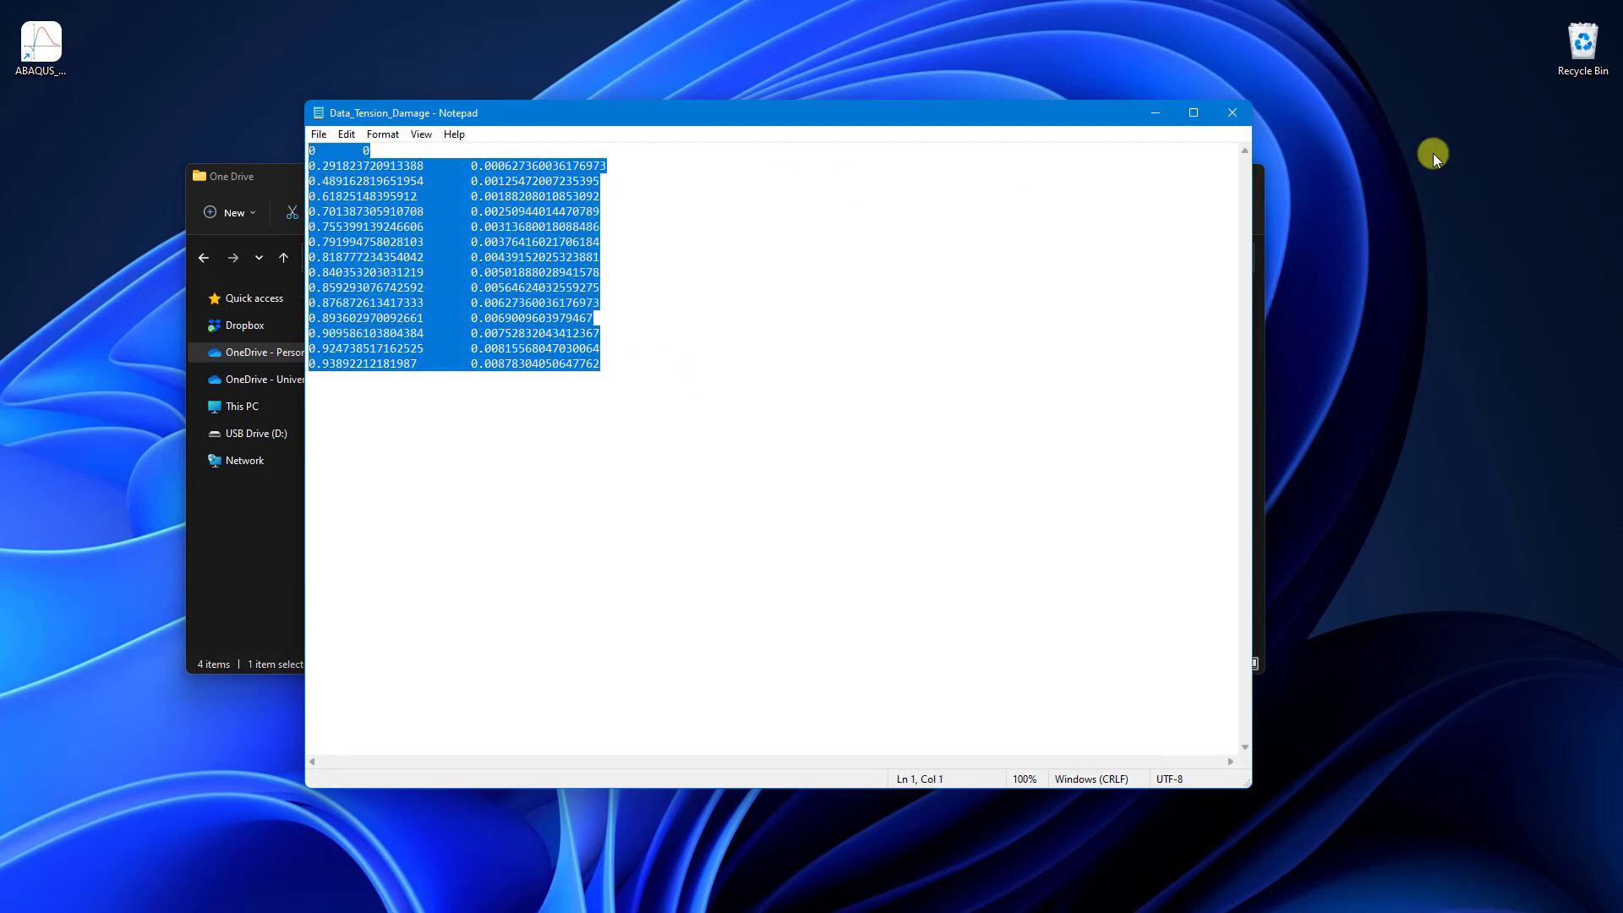
# Step: Define tension as Stress-Disp with Power softening, still based on the 20 mm dmax
pyautogui.click(1222, 118)
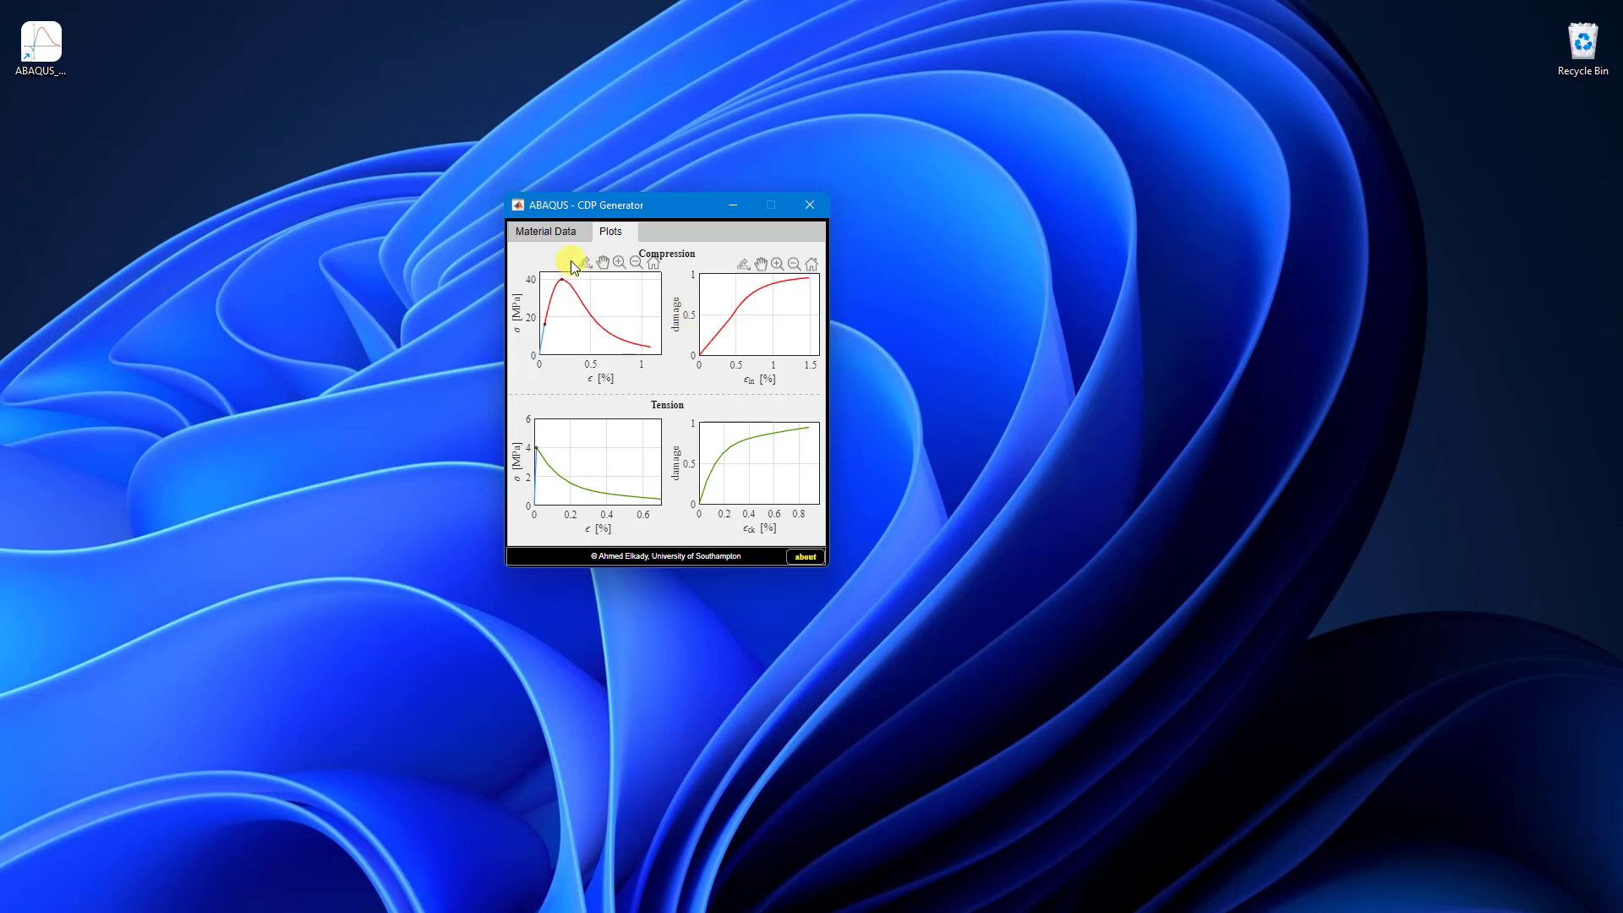
pyautogui.click(562, 233)
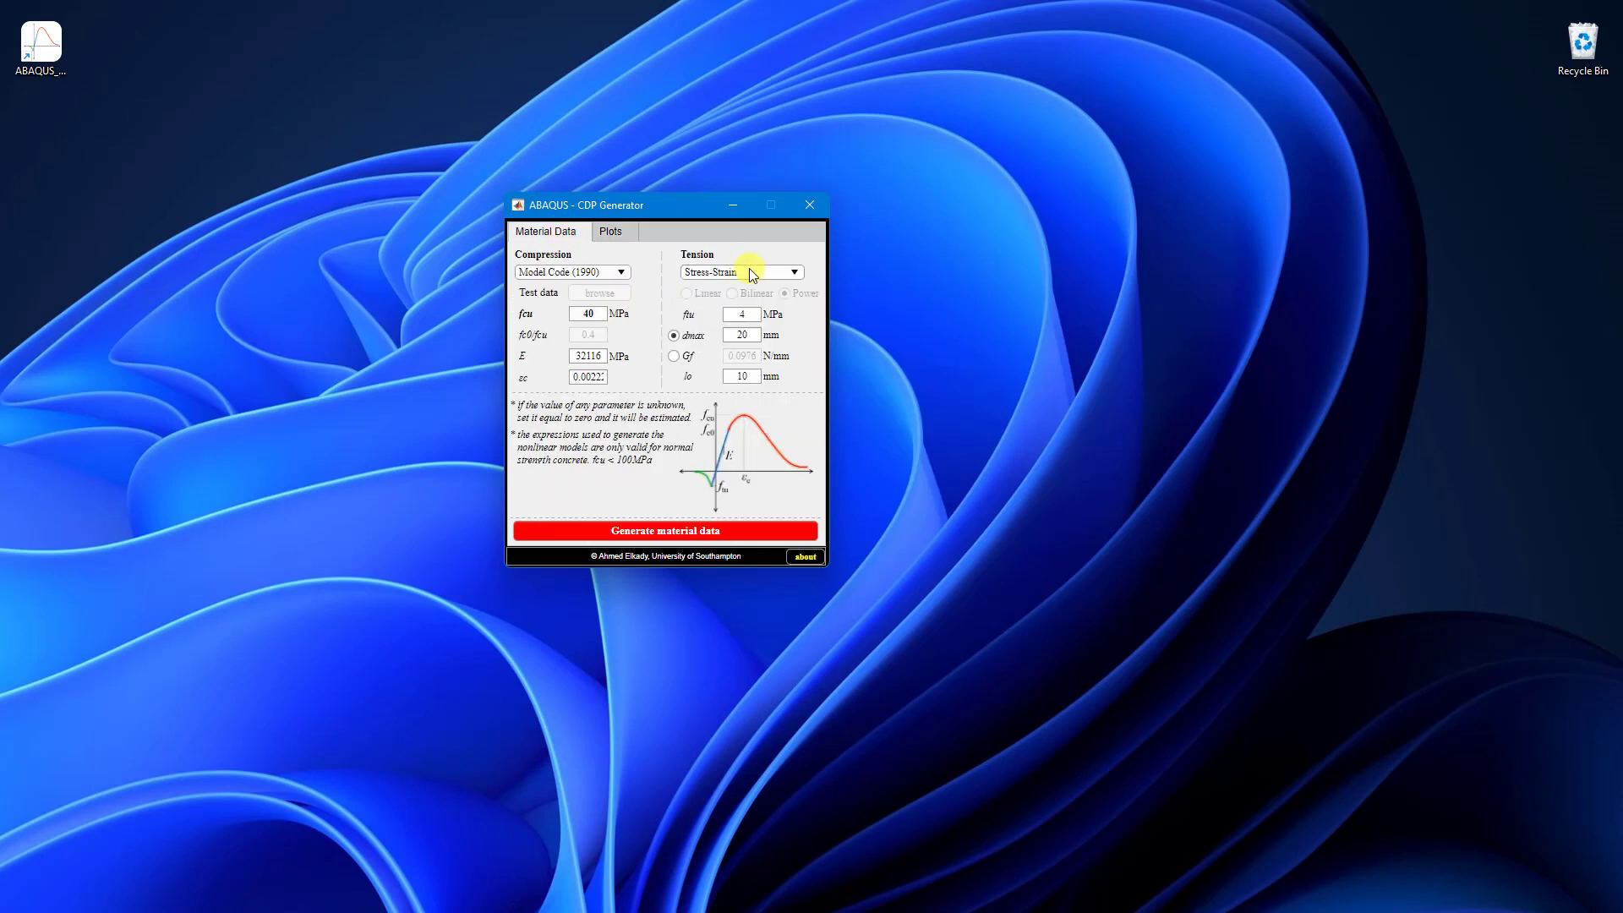
pyautogui.click(748, 272)
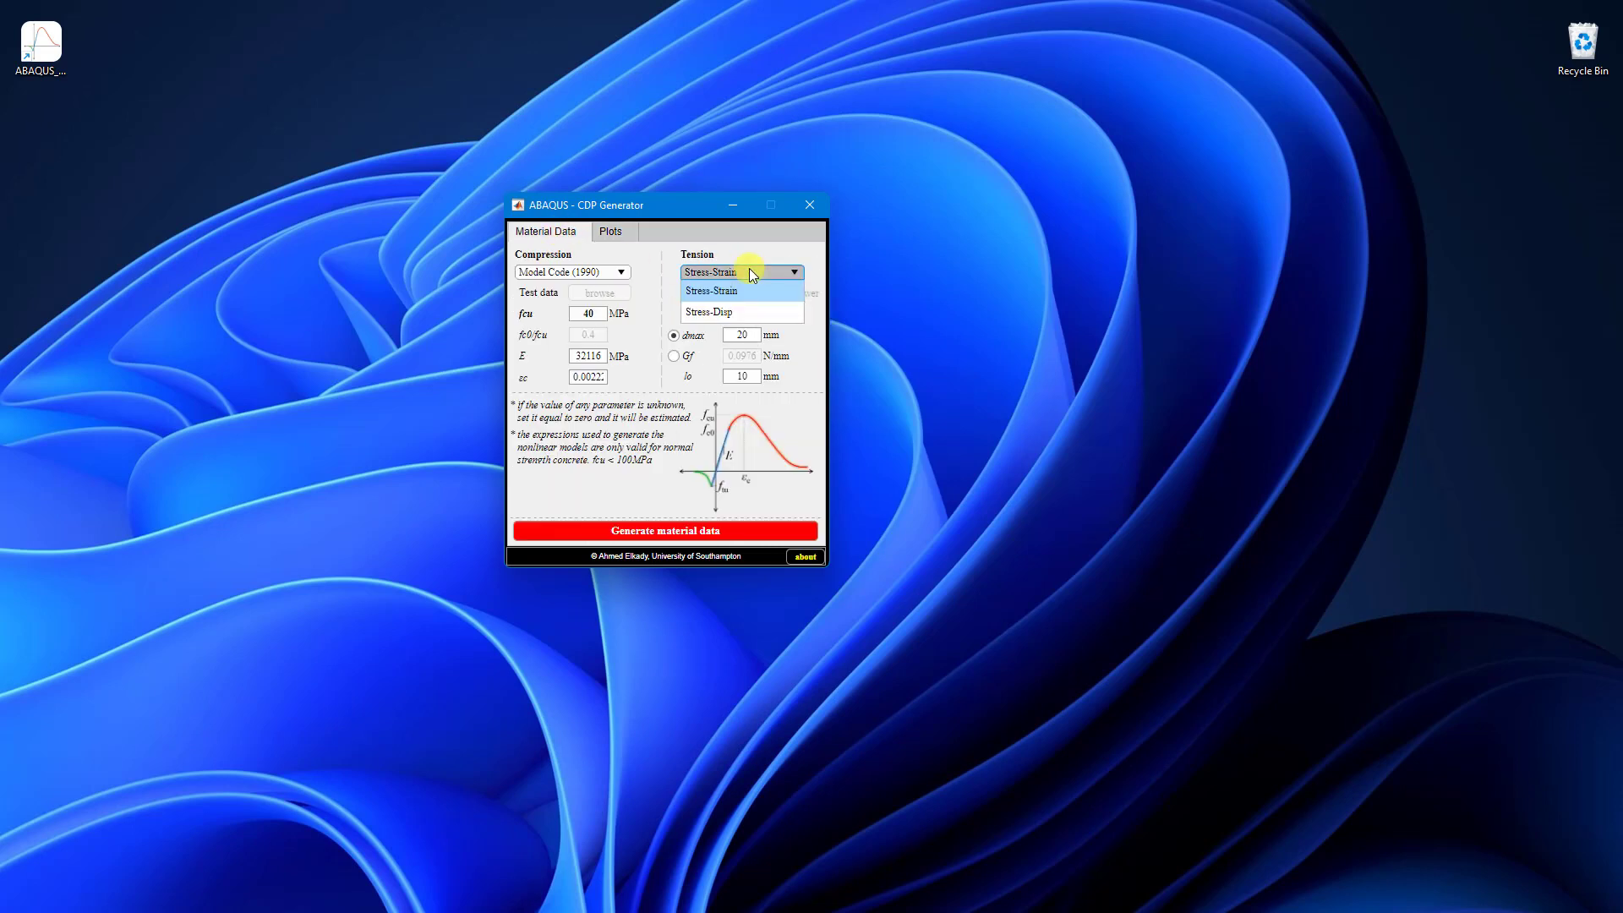
pyautogui.click(726, 310)
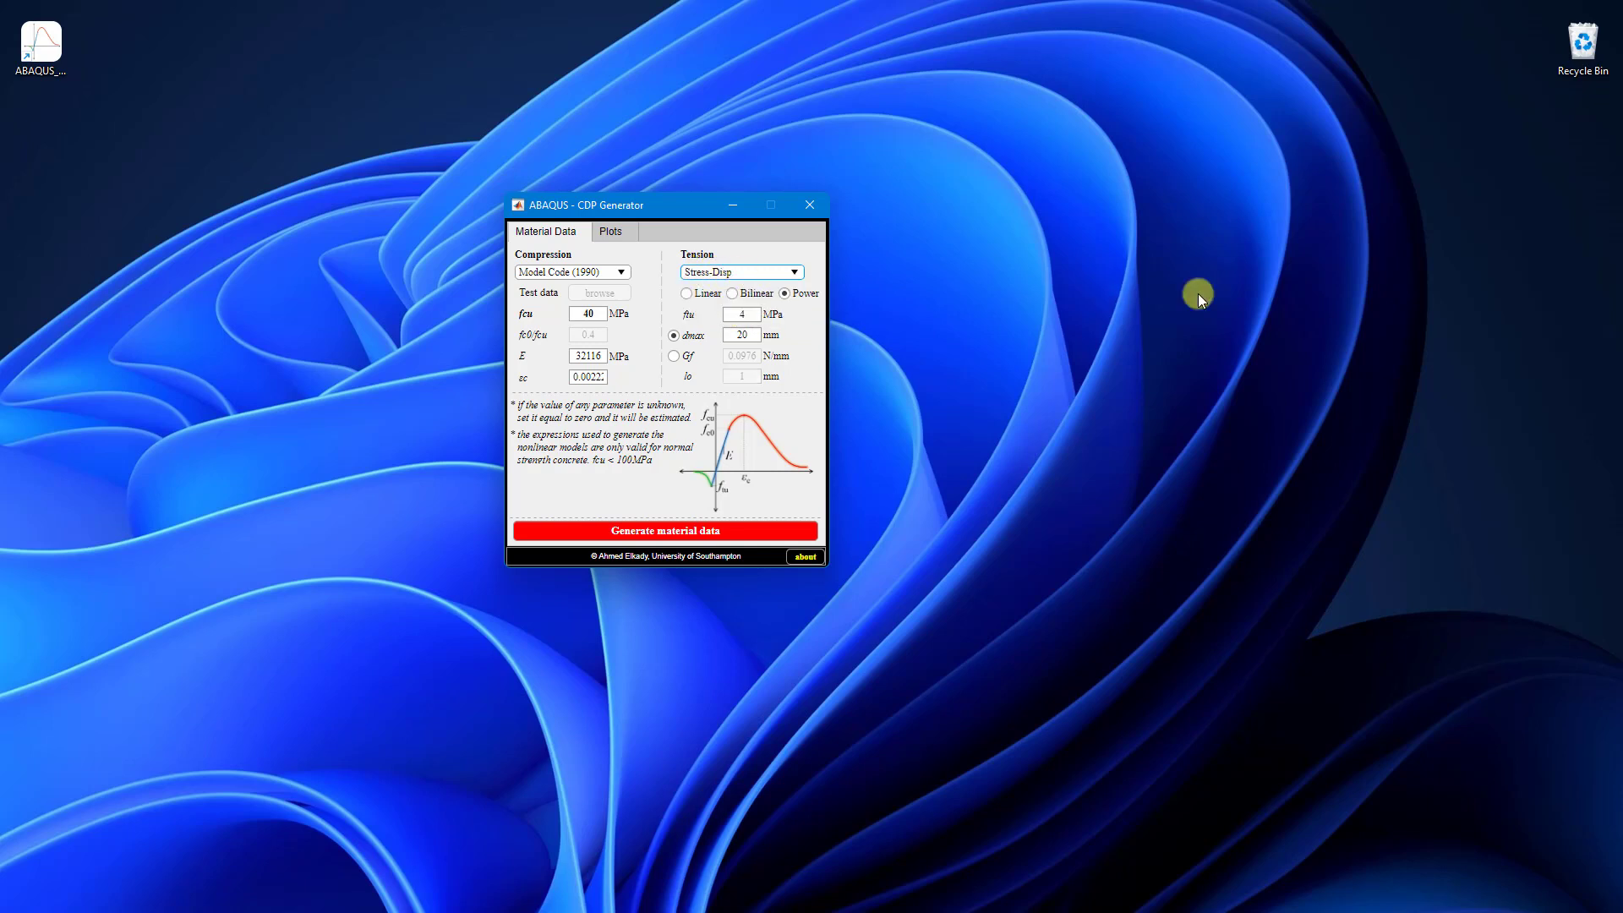
pyautogui.click(701, 293)
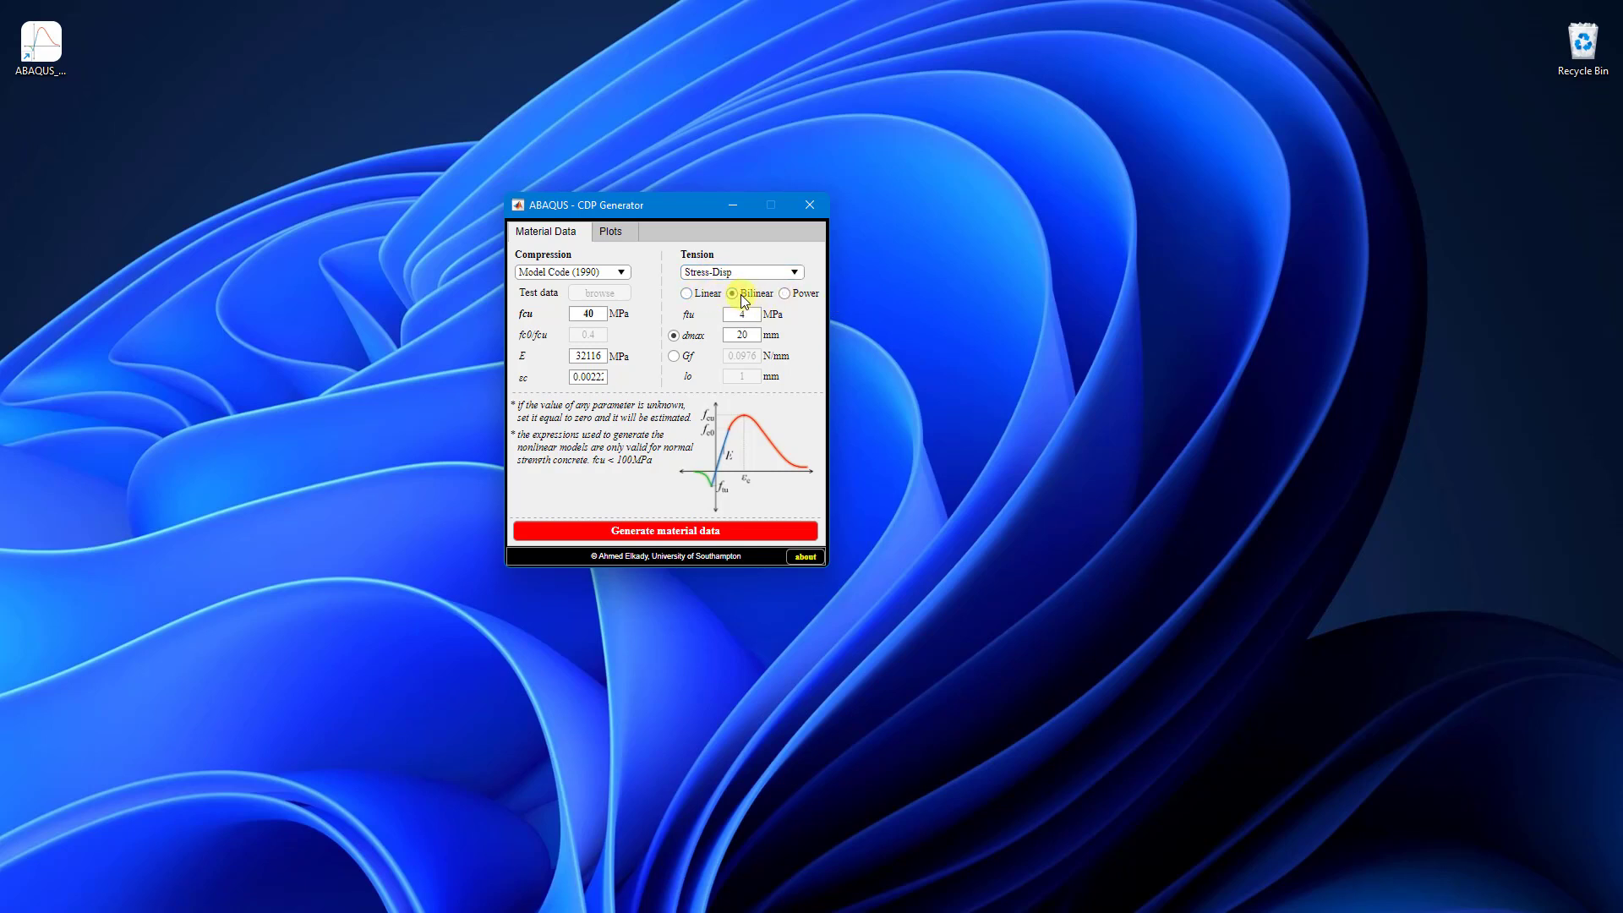
pyautogui.click(787, 295)
pyautogui.click(688, 357)
pyautogui.click(690, 360)
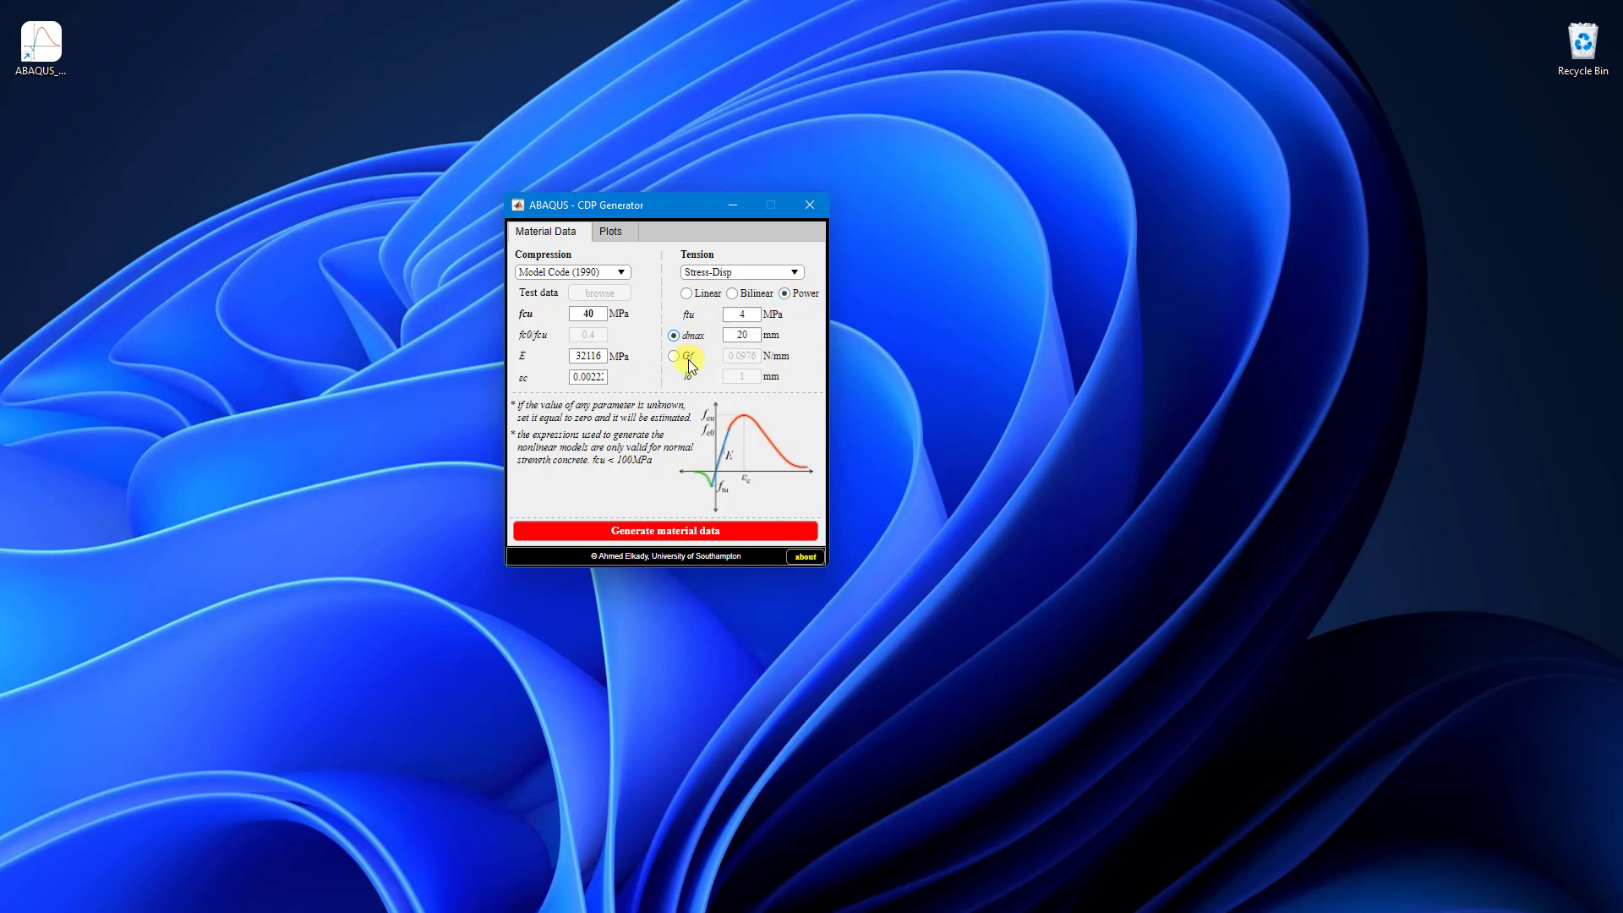